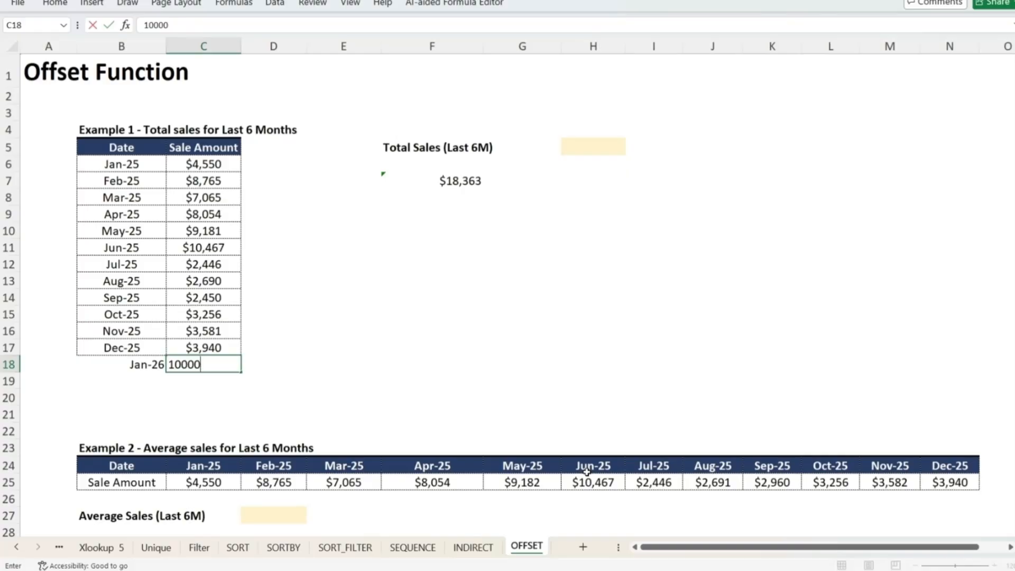
# Enter 10000 as the Jan-26 sale amount in C18
pyautogui.press('Return')
pyautogui.press('Right')
pyautogui.press('Right')
pyautogui.press('Right')
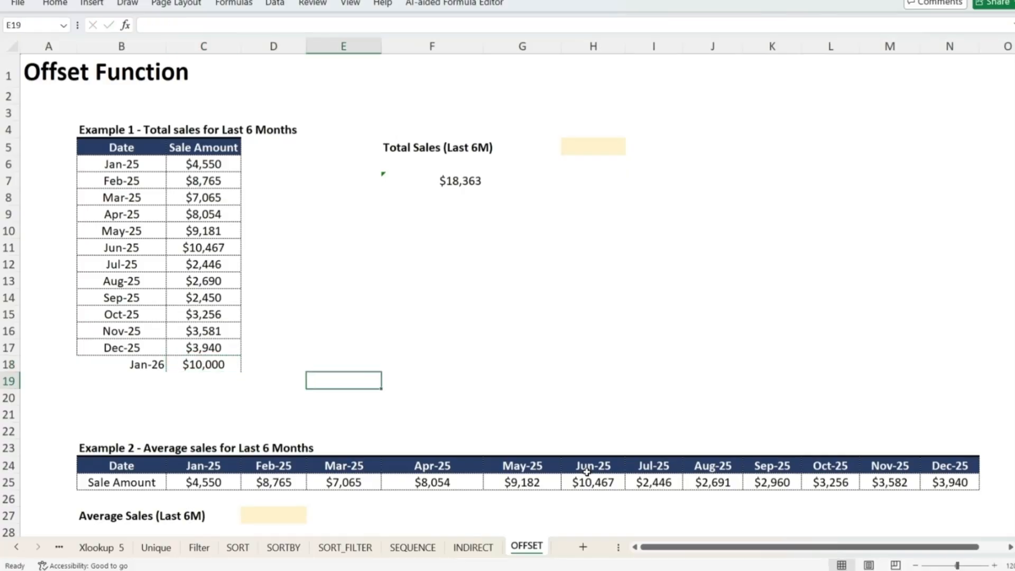
# Clear the existing SUM formula from the Total Sales (Last 6M) result cell F7
pyautogui.hotkey('ctrl', 'Up')
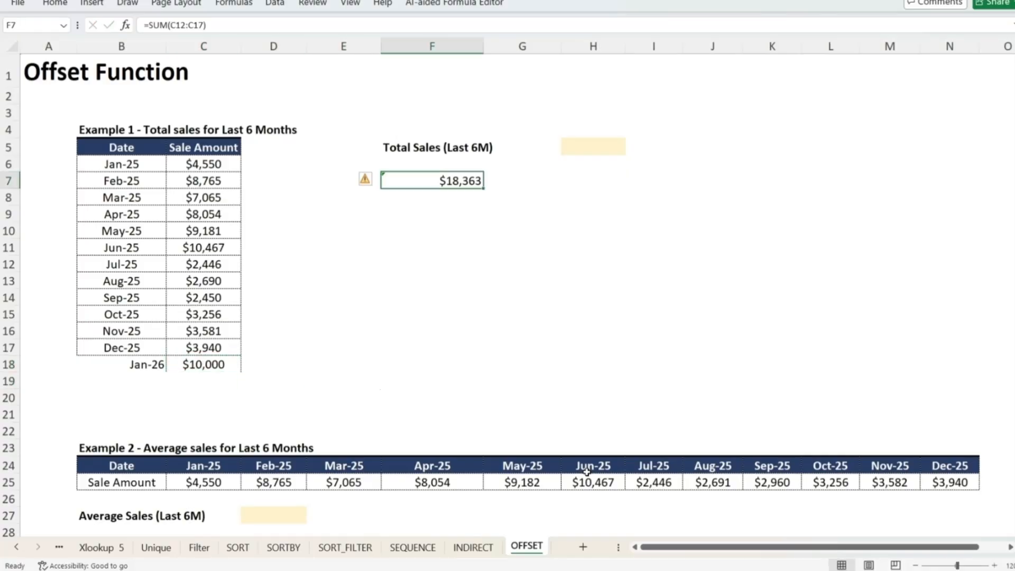
pyautogui.press('F2')
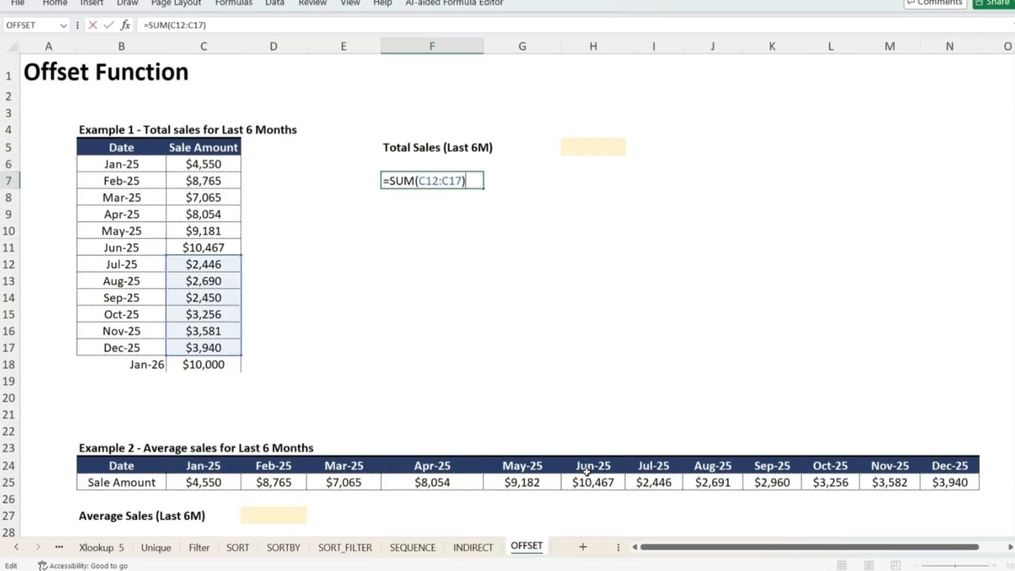
pyautogui.press('Escape')
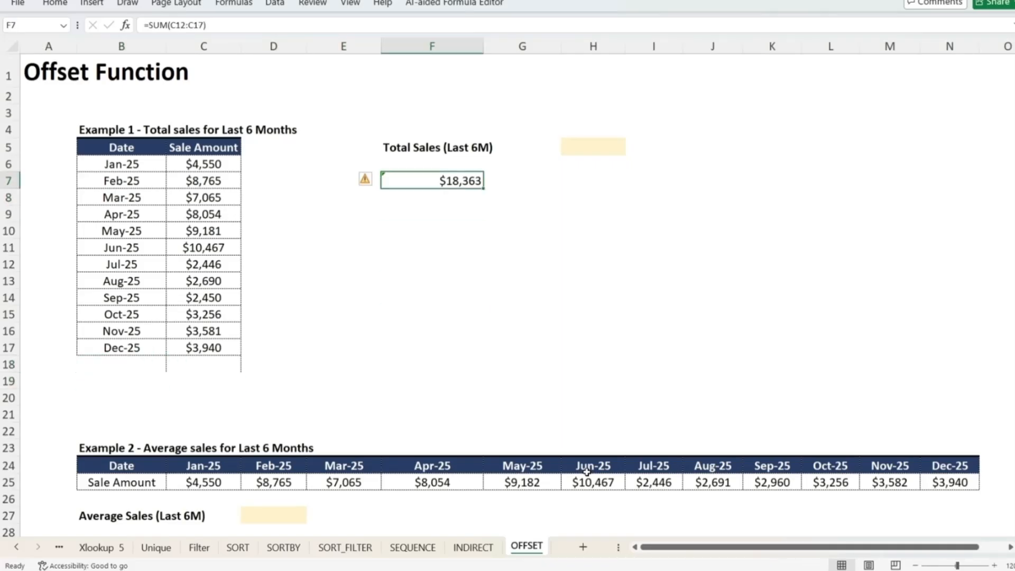
pyautogui.press('Delete')
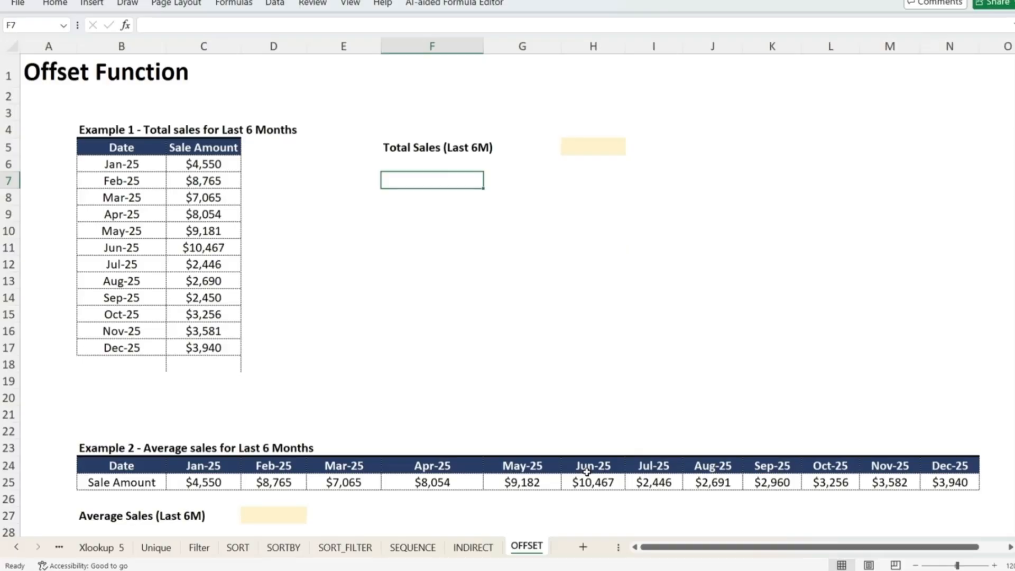
# Enter the formula =OFFSET(C5,2,0) in F7, referencing the Sale Amount header
pyautogui.write('=')
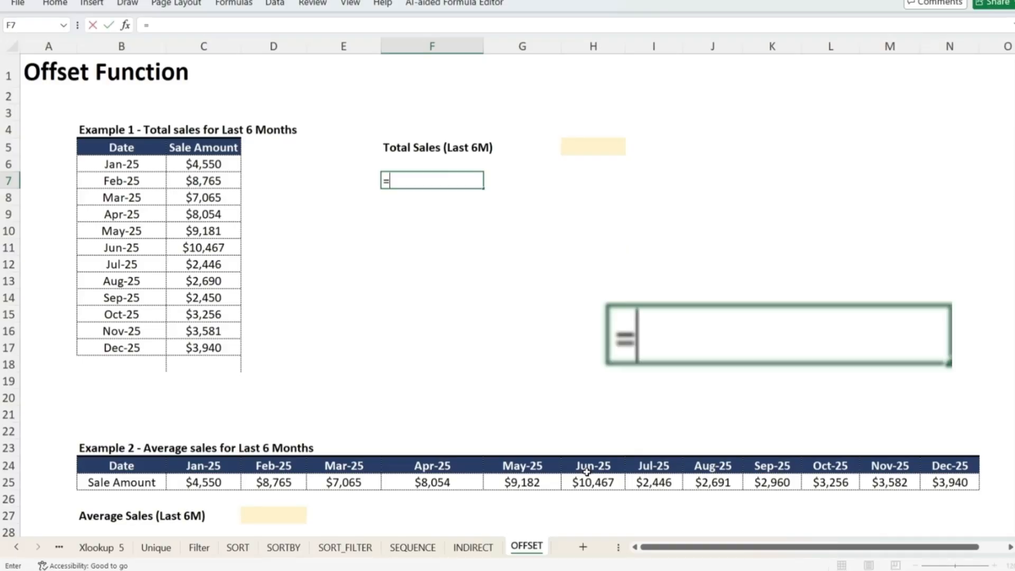
pyautogui.write('of')
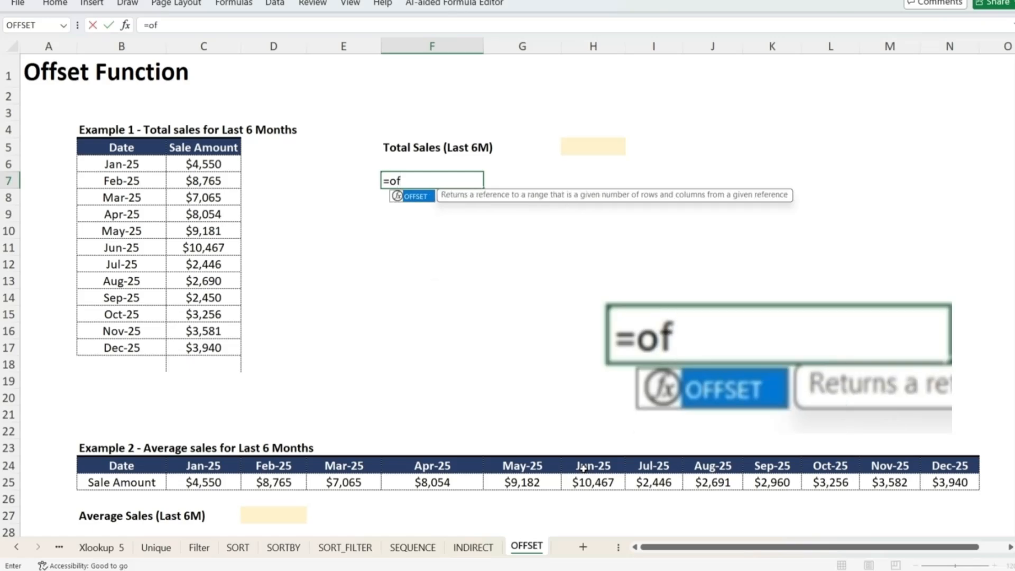
pyautogui.write('fset(')
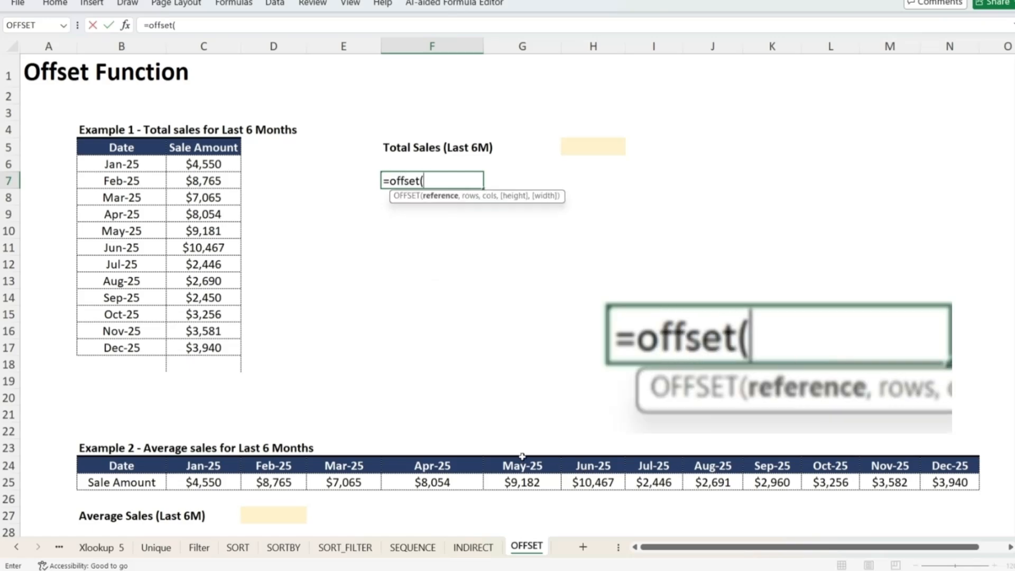
pyautogui.click(224, 146)
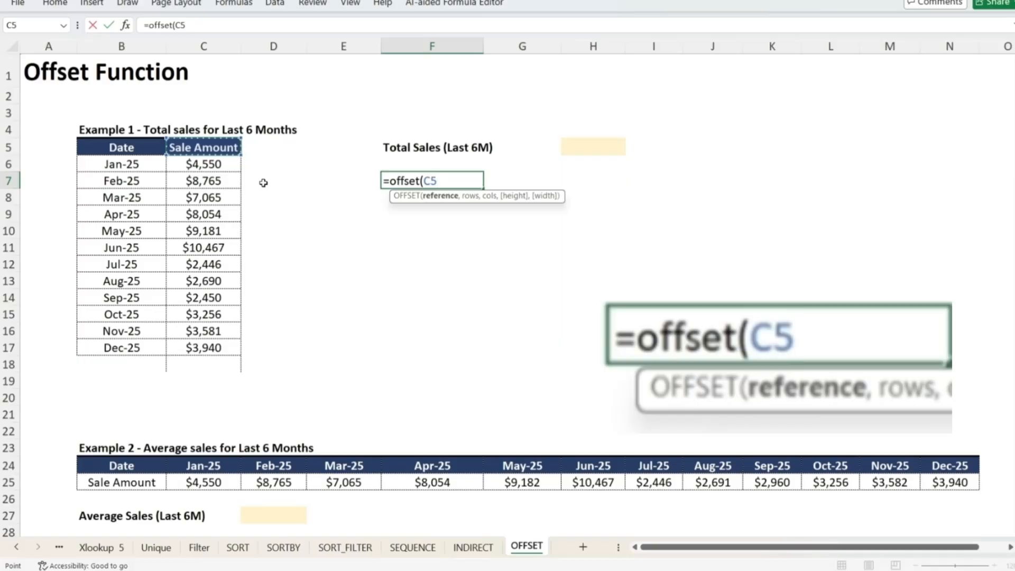
pyautogui.write(',')
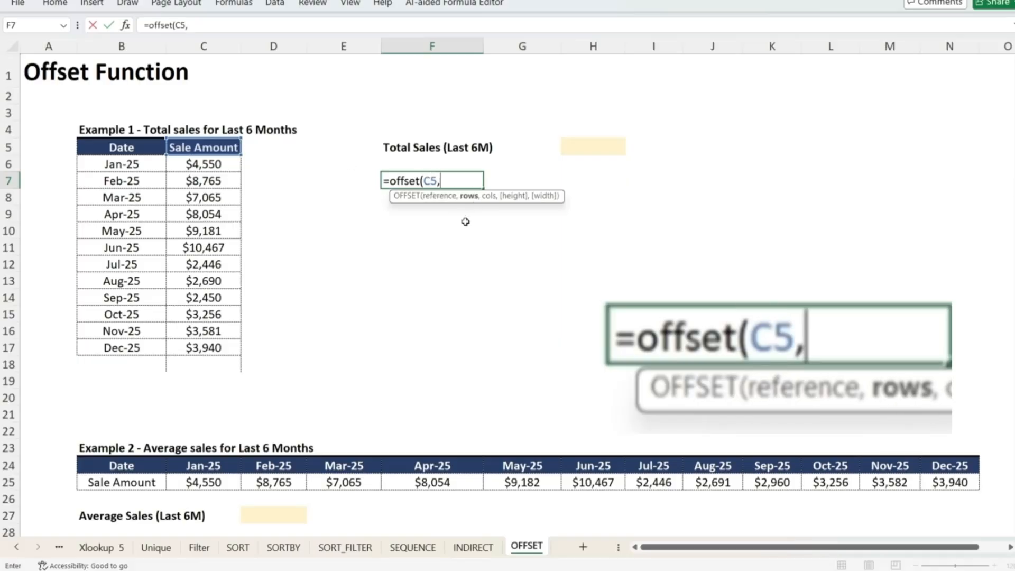
pyautogui.write('2,')
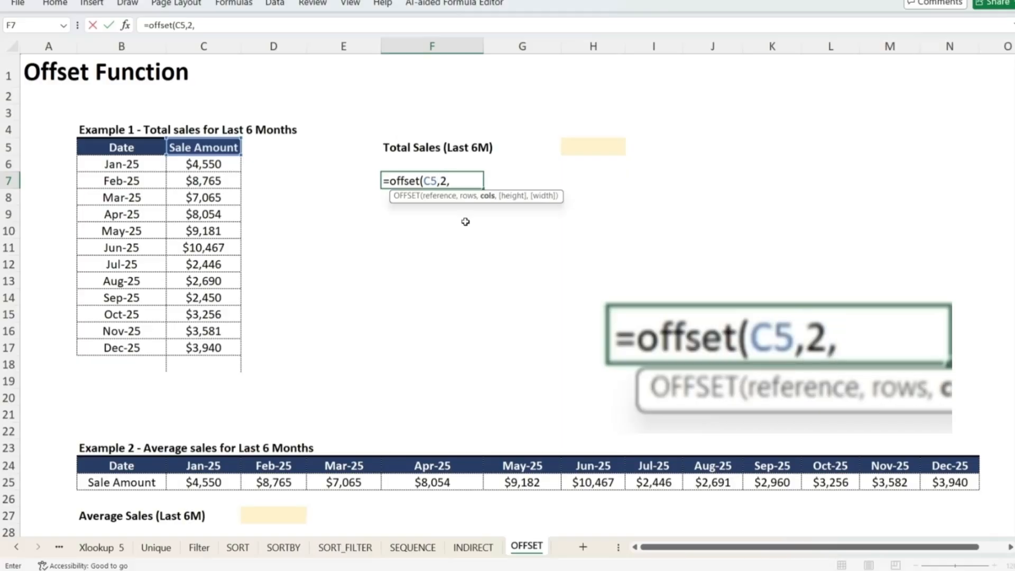
pyautogui.write('0)')
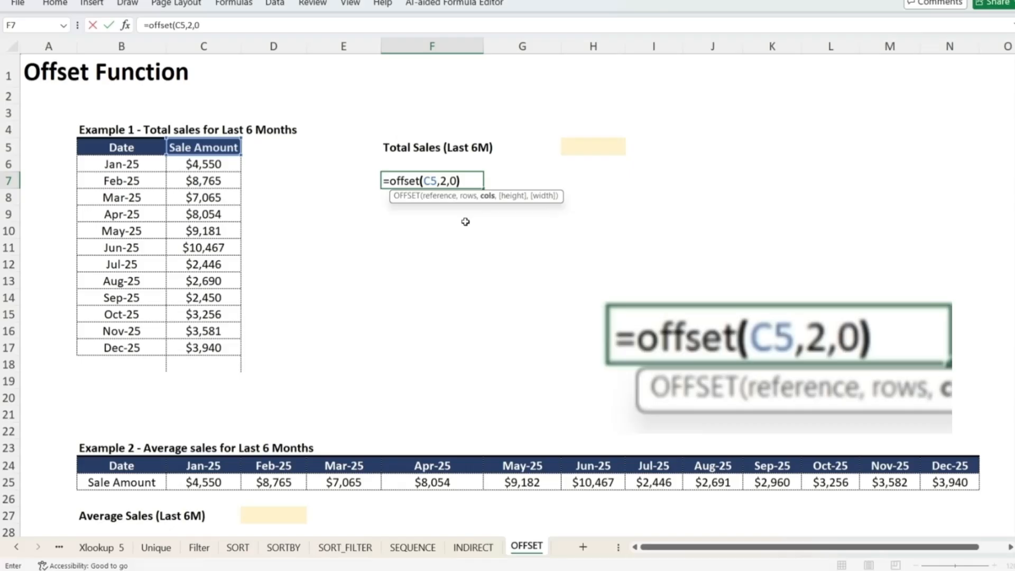
pyautogui.press('Return')
pyautogui.press('Up')
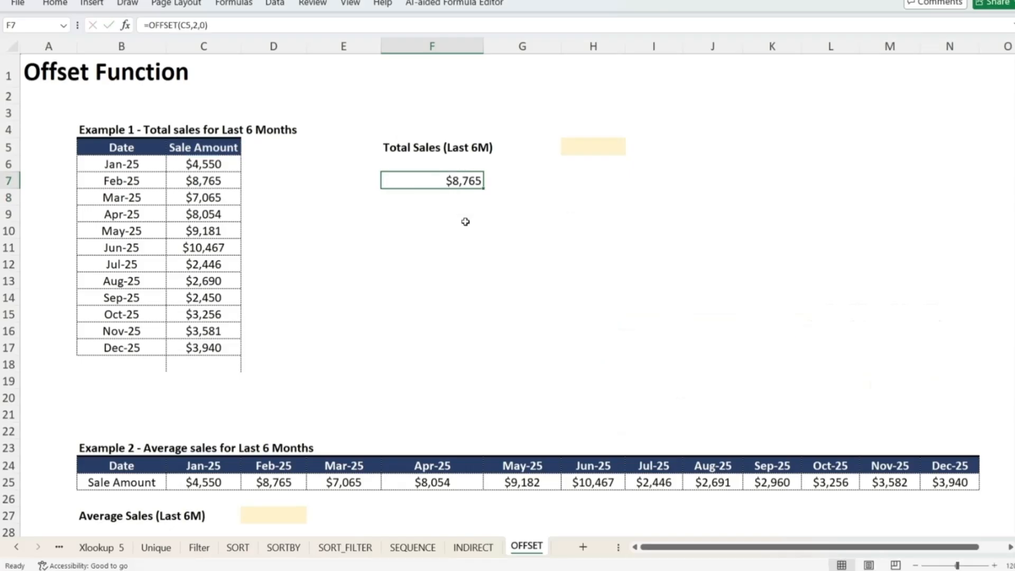
# Check which sale amount lies two rows below the Sale Amount header
pyautogui.press('Left')
pyautogui.press('Left')
pyautogui.press('Left')
pyautogui.press('Up')
pyautogui.press('Up')
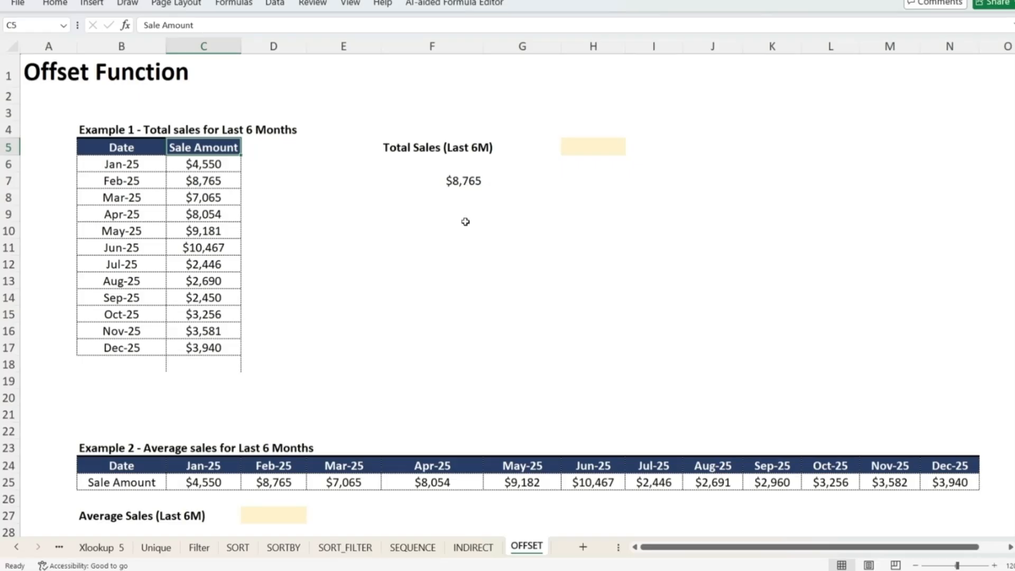
pyautogui.press('Down')
pyautogui.press('Down')
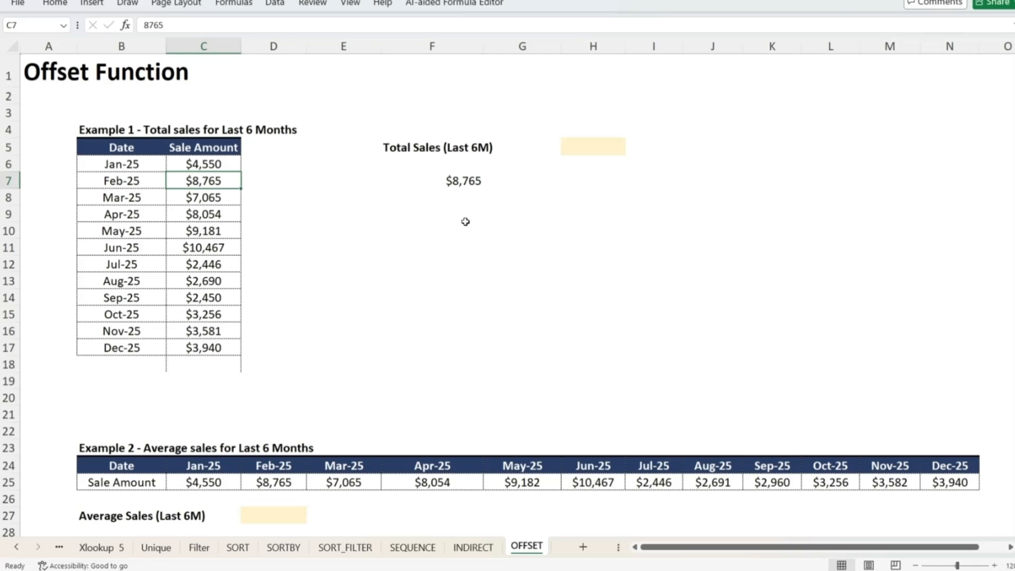
# Change the OFFSET rows argument in F7 to 4
pyautogui.press('Right')
pyautogui.press('Right')
pyautogui.press('Right')
pyautogui.press('F2')
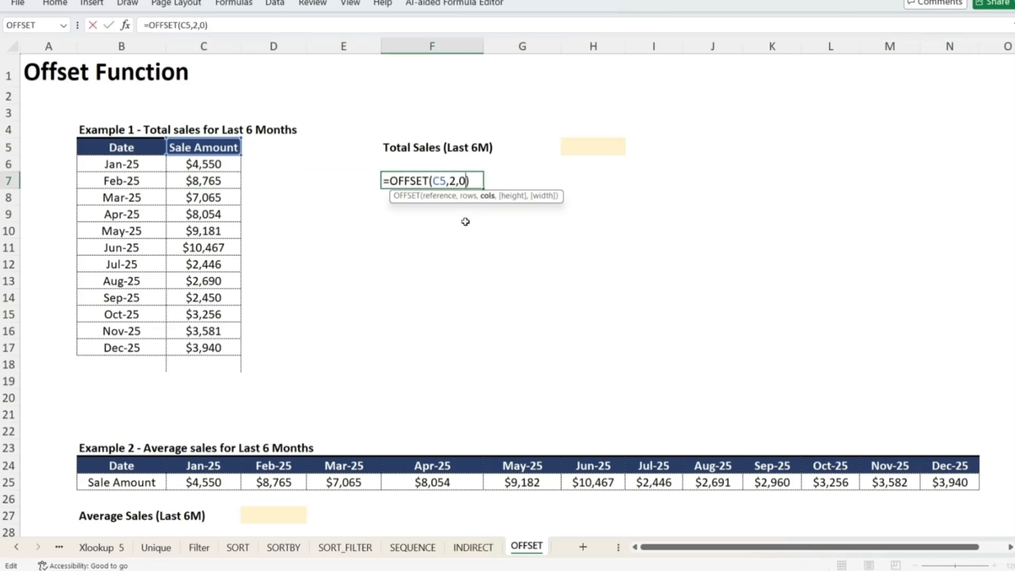
pyautogui.press('Left')
pyautogui.press('Left')
pyautogui.hotkey('shift', 'Left')
pyautogui.write('4')
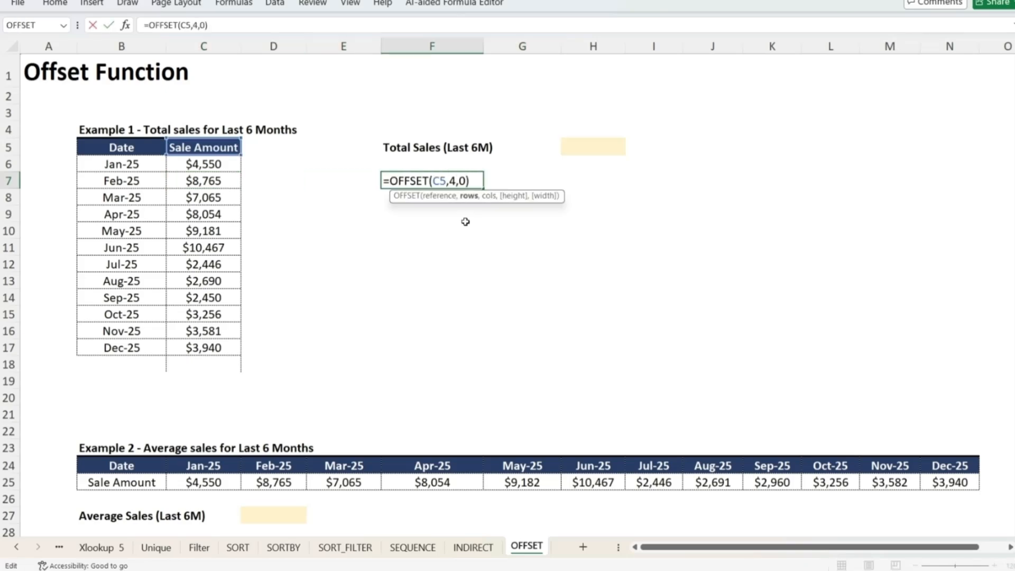
pyautogui.press('Return')
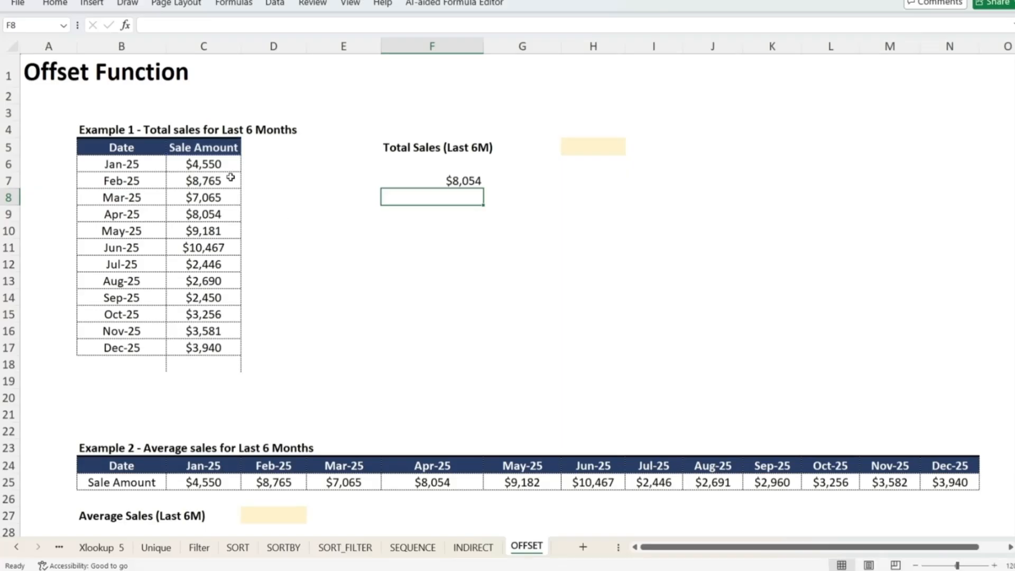
# Trace four rows down from the Sale Amount header to the Apr-25 amount
pyautogui.click(217, 152)
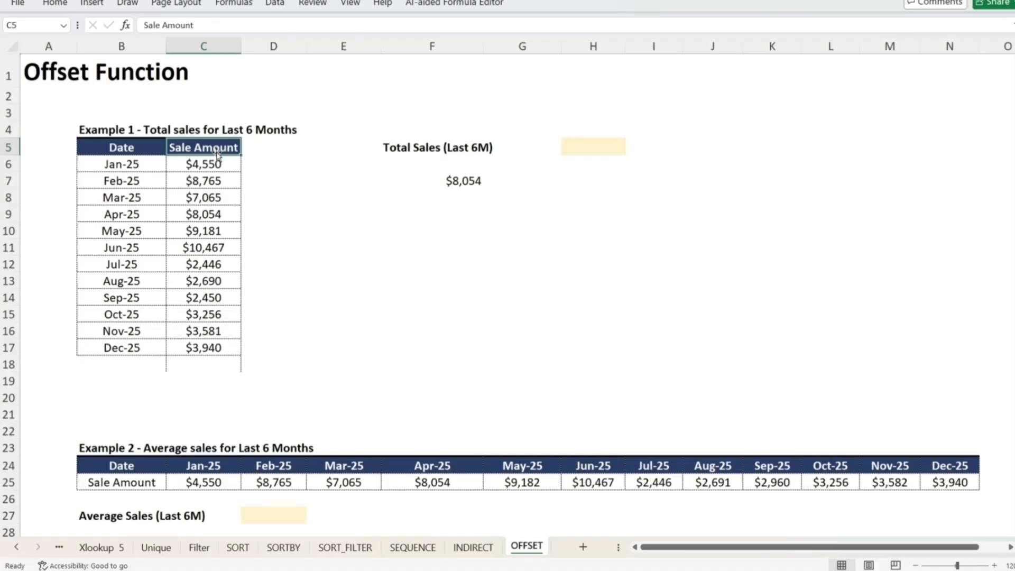
pyautogui.press('Down')
pyautogui.press('Down')
pyautogui.press('Down')
pyautogui.press('Down')
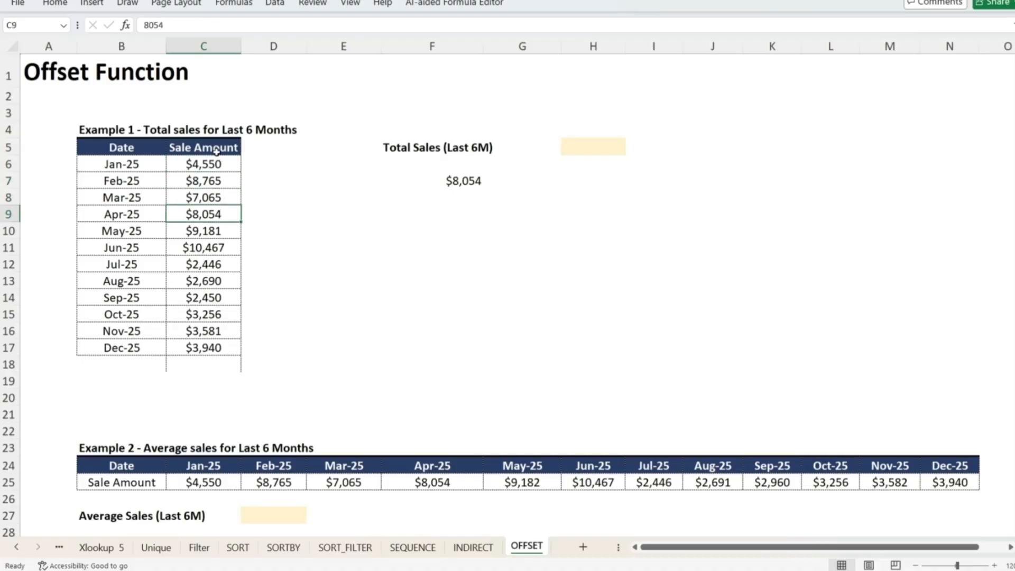
pyautogui.press('Right')
pyautogui.press('Right')
pyautogui.press('Right')
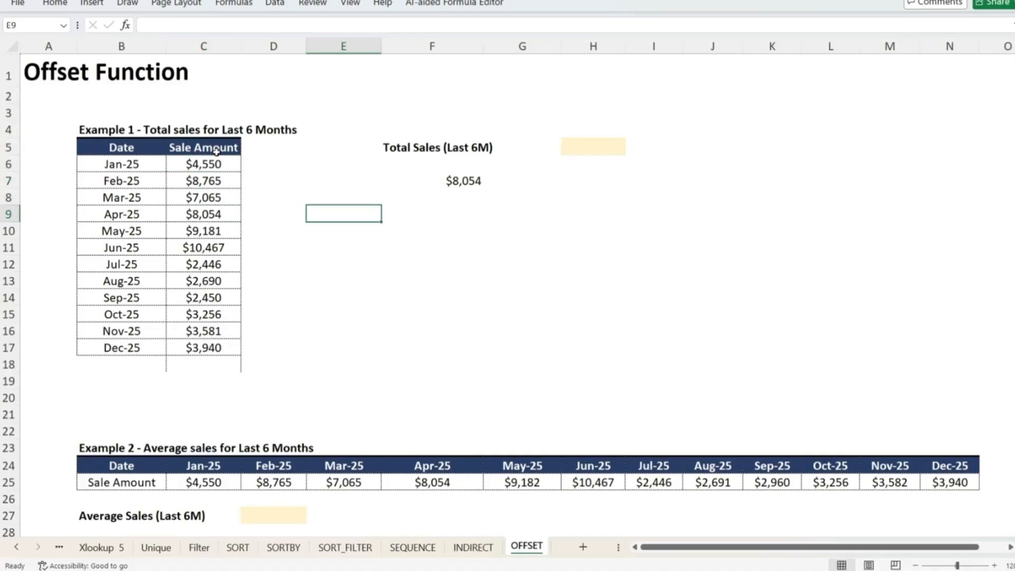
# Change the OFFSET columns argument in F7 to 1
pyautogui.press('Up')
pyautogui.press('Up')
pyautogui.press('F2')
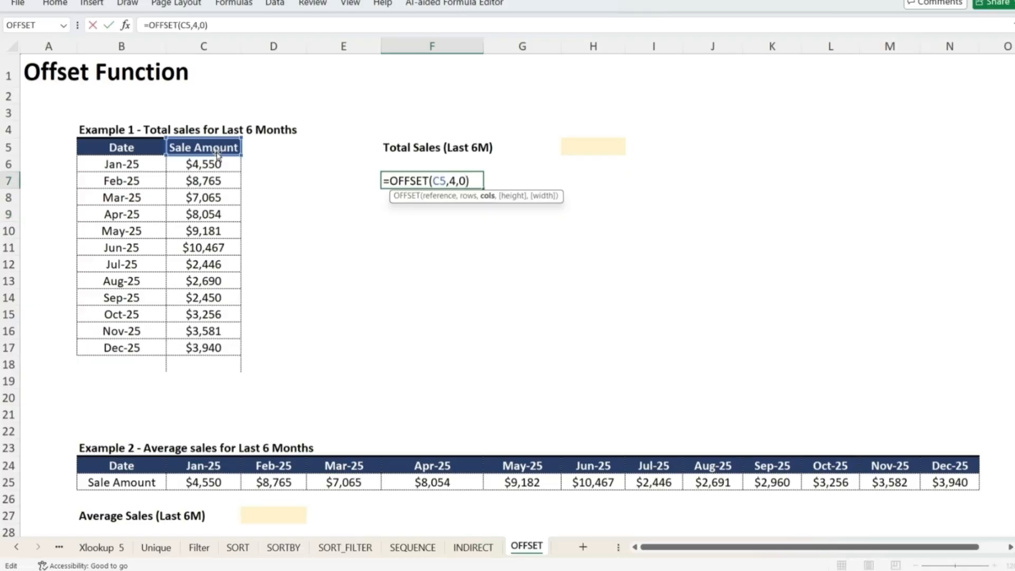
pyautogui.hotkey('shift', 'Left')
pyautogui.write('1')
pyautogui.press('Return')
pyautogui.press('Up')
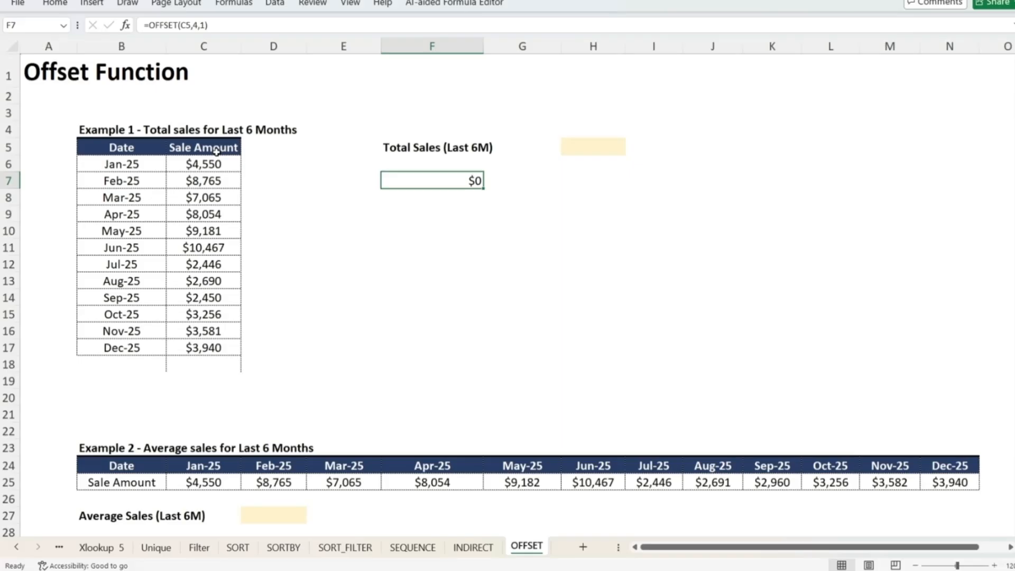
# Trace the cell four rows down and one column right of the Sale Amount header
pyautogui.press('F2')
pyautogui.press('Escape')
pyautogui.press('Left')
pyautogui.press('Left')
pyautogui.press('Left')
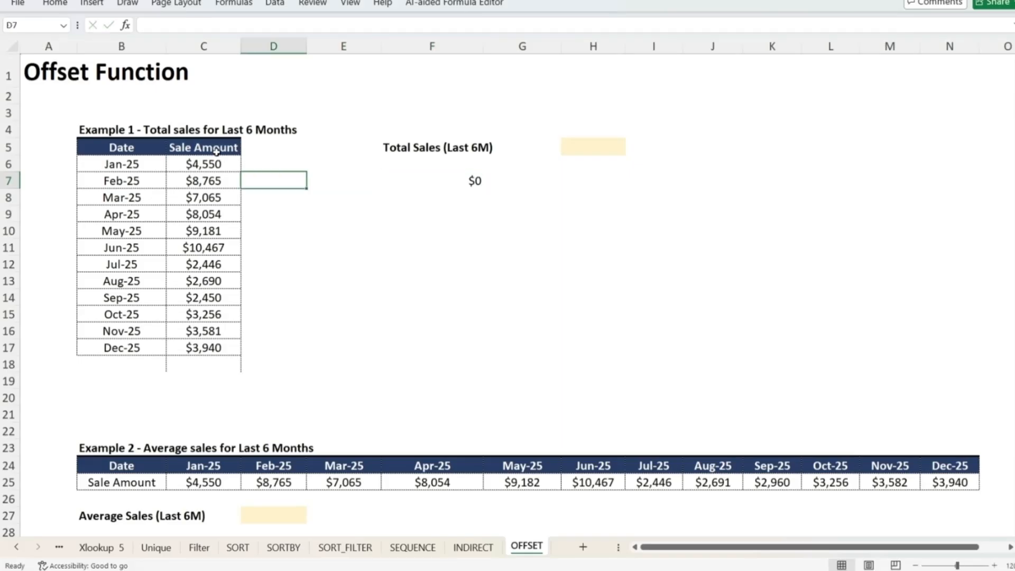
pyautogui.press('Up')
pyautogui.press('Up')
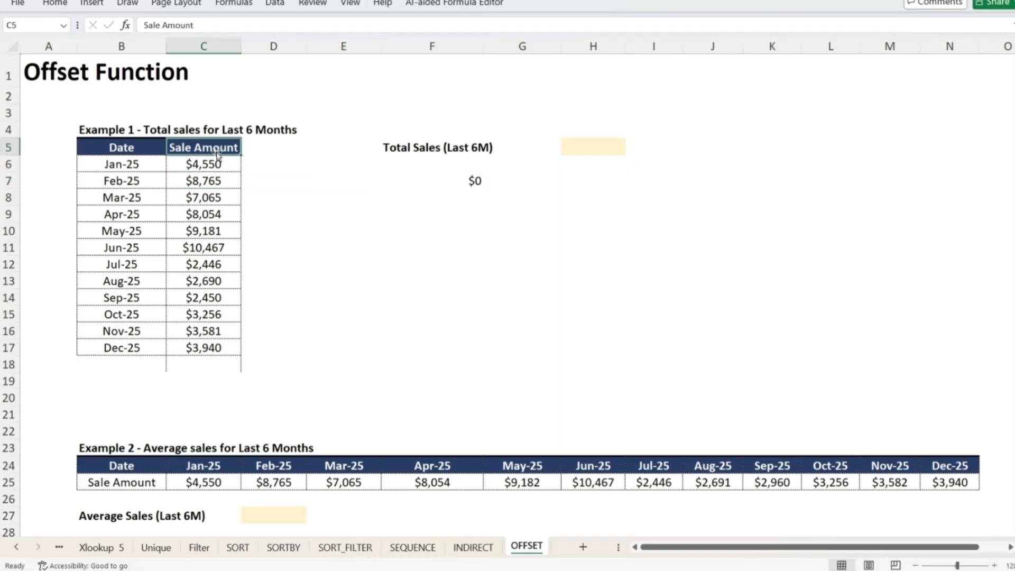
pyautogui.press('Down')
pyautogui.press('Down')
pyautogui.press('Down')
pyautogui.press('Down')
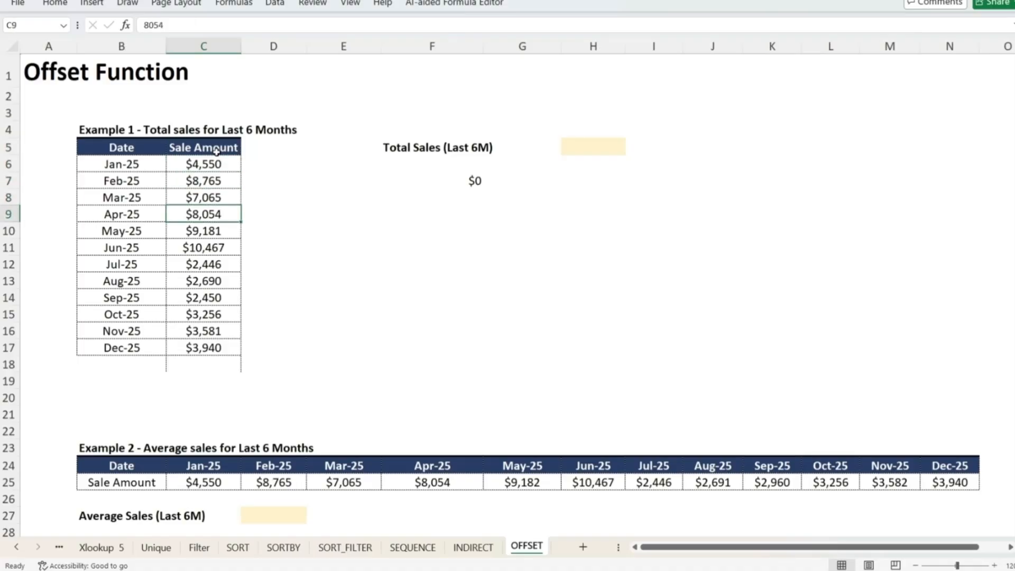
pyautogui.press('Right')
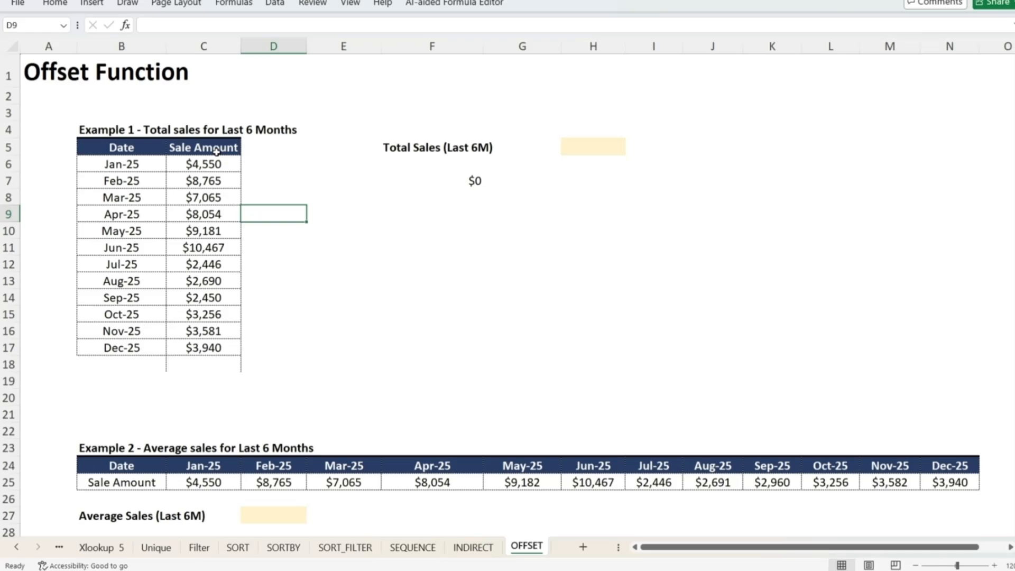
# Enter a test value of 5000 in D9 to check the OFFSET result, then delete it
pyautogui.press('F2')
pyautogui.write('5000')
pyautogui.press('Return')
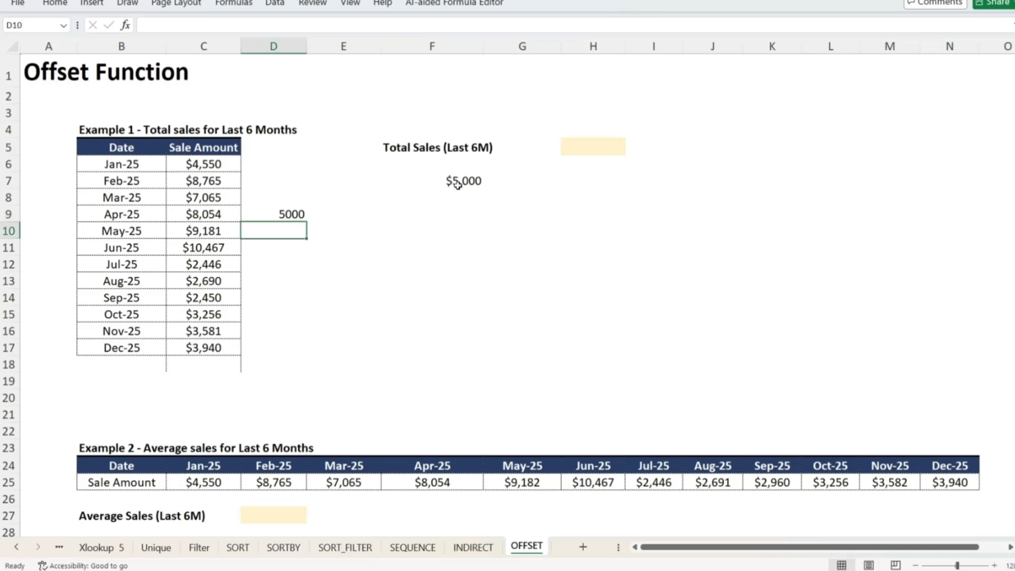
pyautogui.click(470, 178)
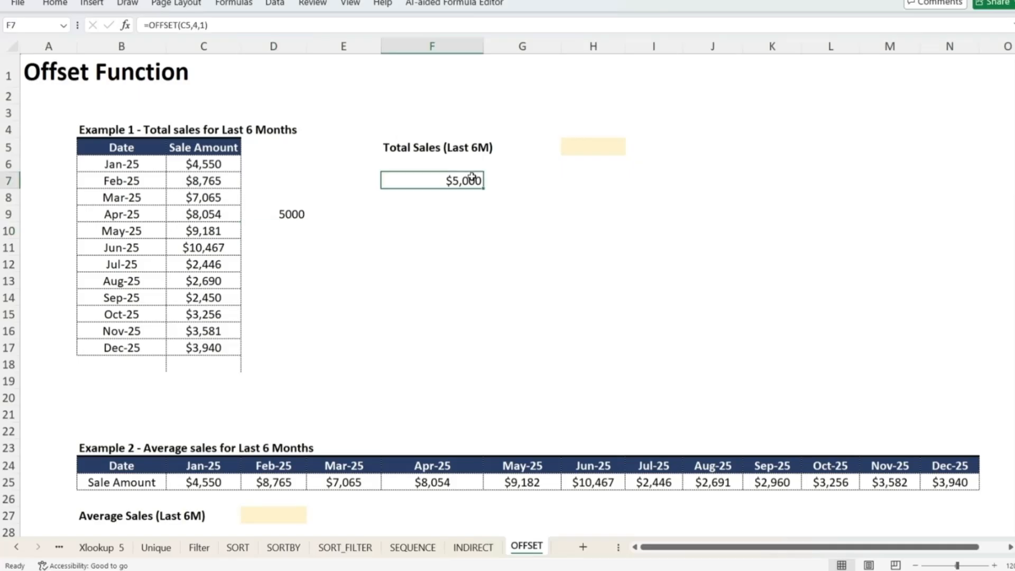
pyautogui.click(306, 215)
pyautogui.press('Delete')
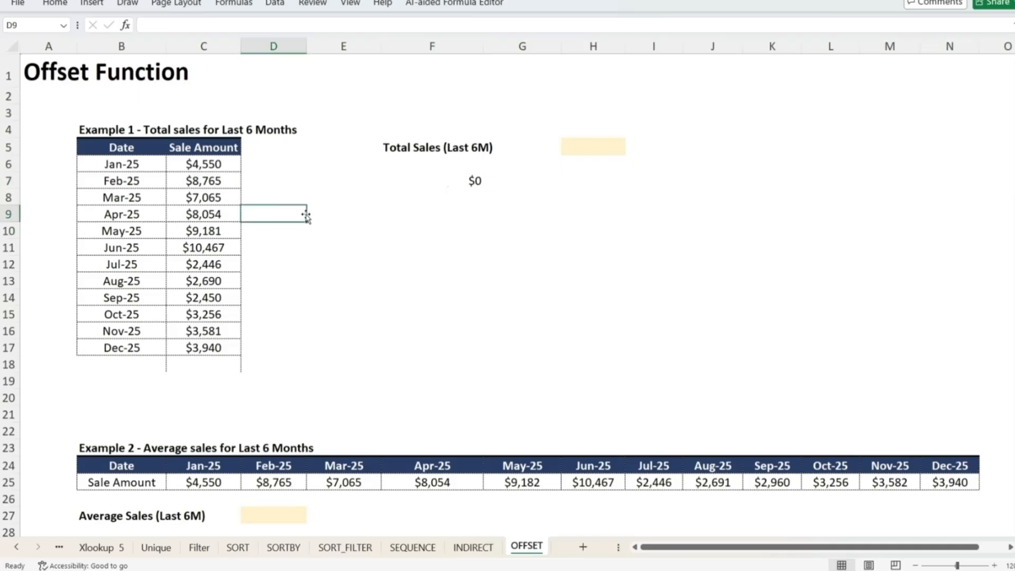
# Extend the F7 formula to =OFFSET(C5,4,1,2,1) with a height of 2 and width of 1
pyautogui.doubleClick(444, 178)
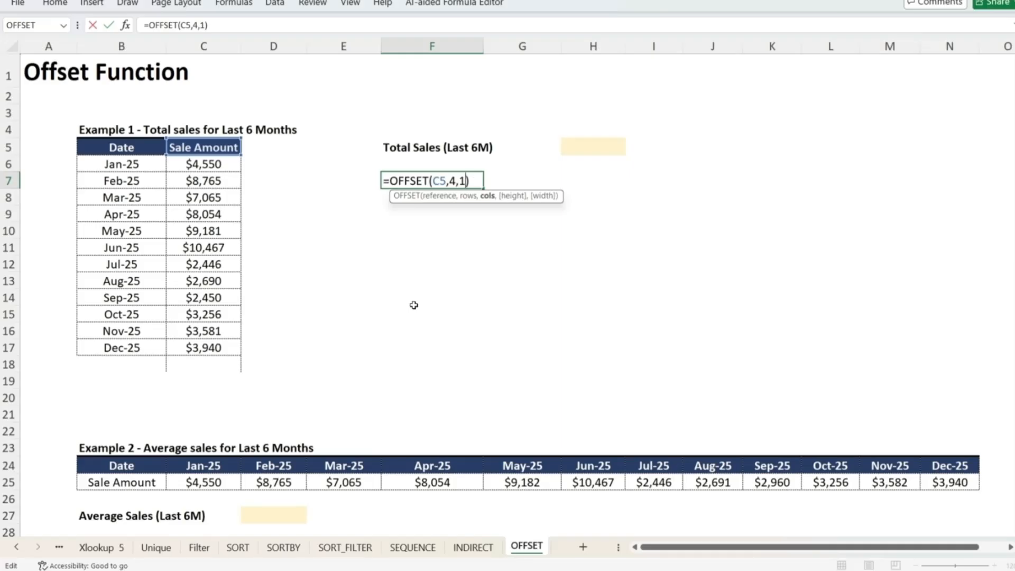
pyautogui.write(',')
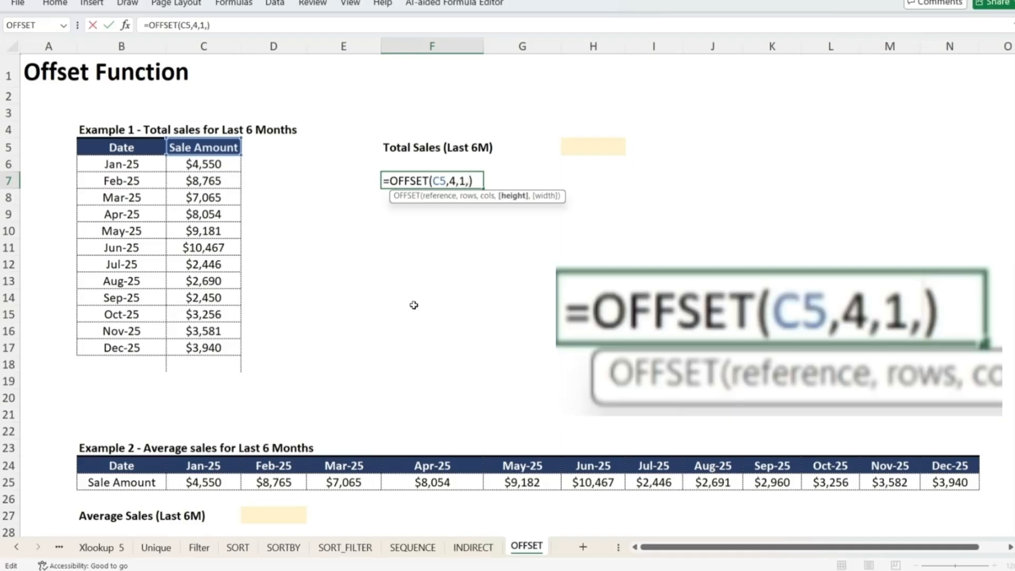
pyautogui.write('2')
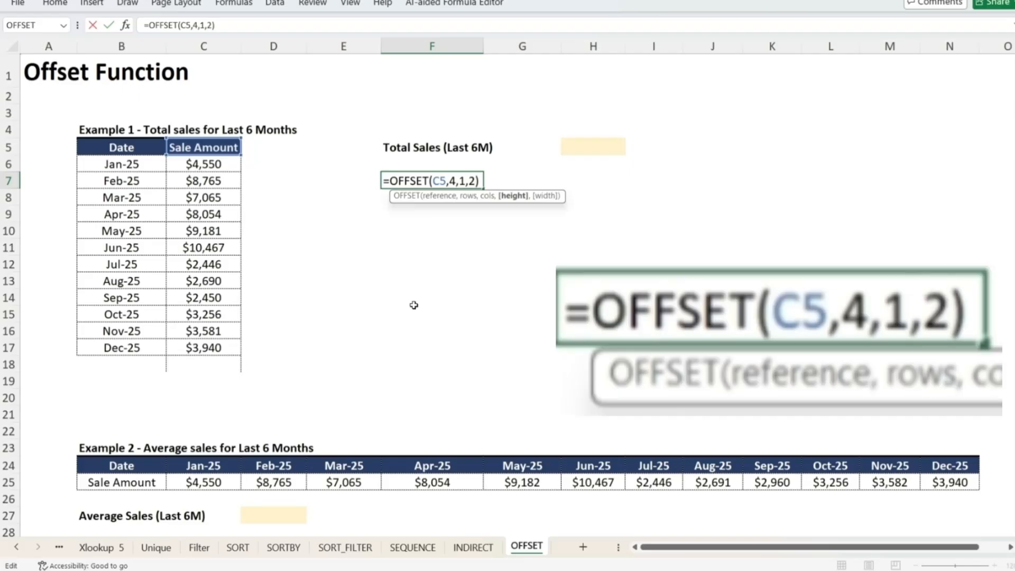
pyautogui.write(',1')
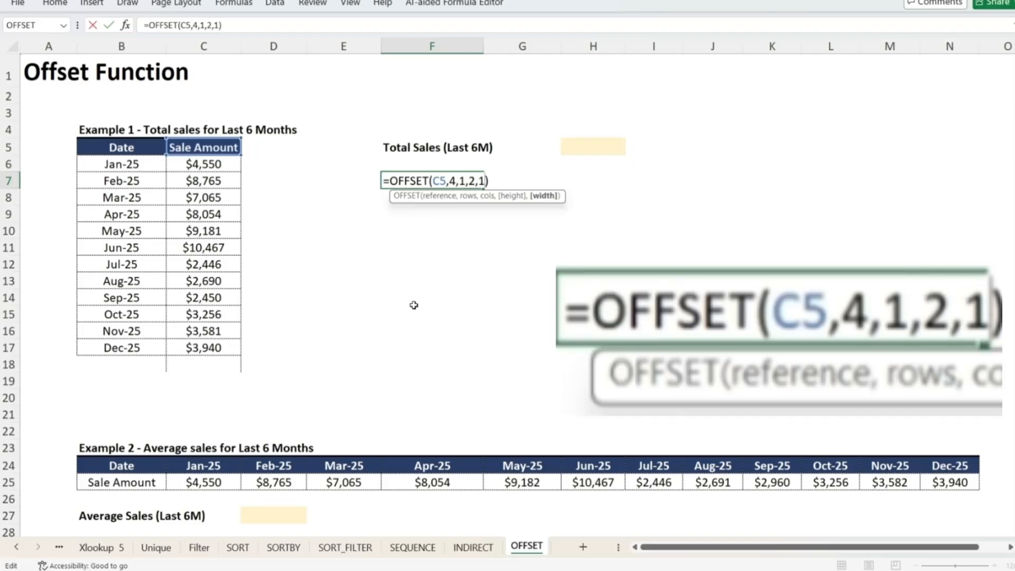
pyautogui.press('Return')
pyautogui.press('Up')
pyautogui.press('F2')
pyautogui.press('Return')
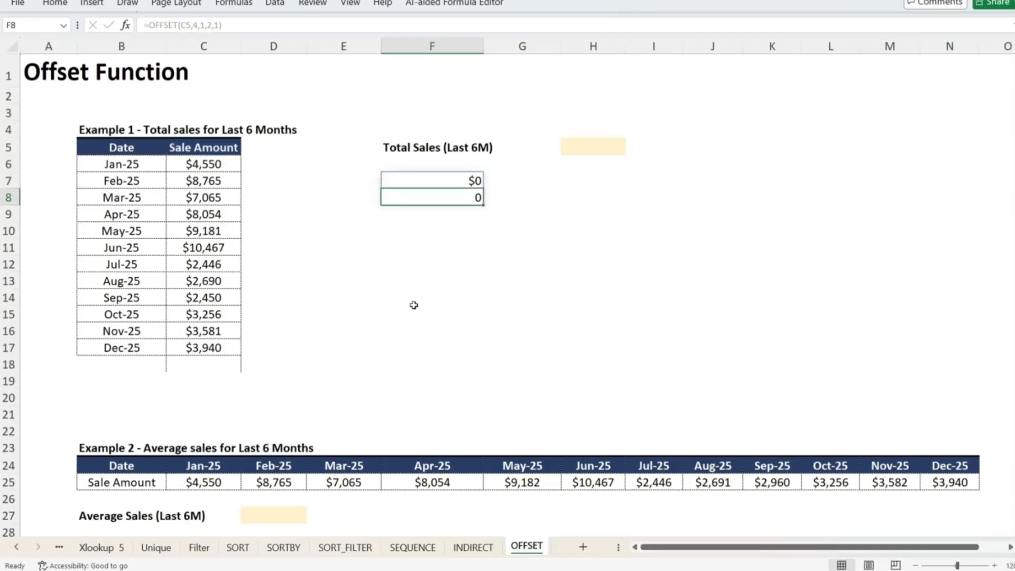
# Review the F7 formula and trace down the Sale Amount column from C6 to C9
pyautogui.press('Up')
pyautogui.press('F2')
pyautogui.press('Escape')
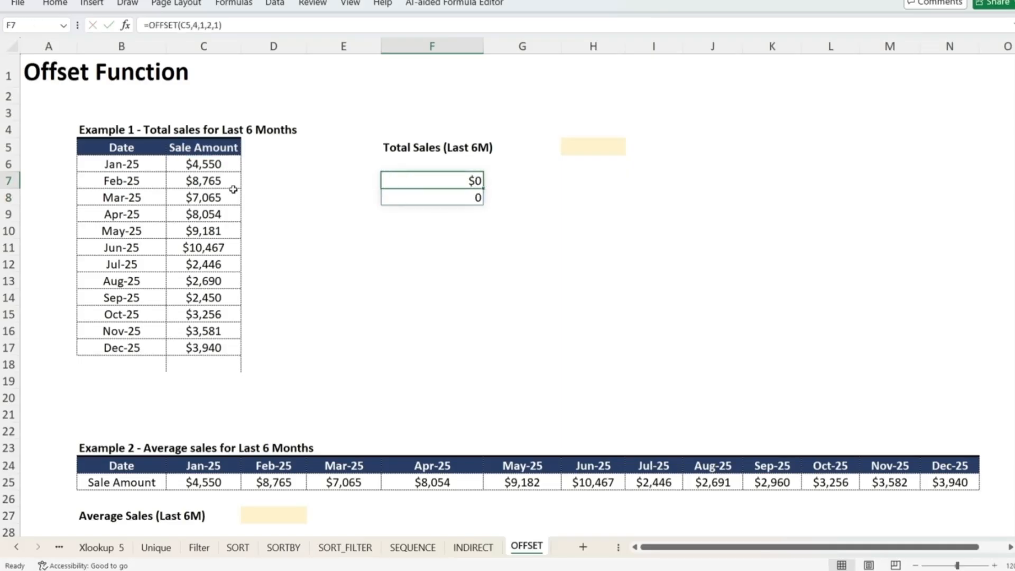
pyautogui.click(217, 166)
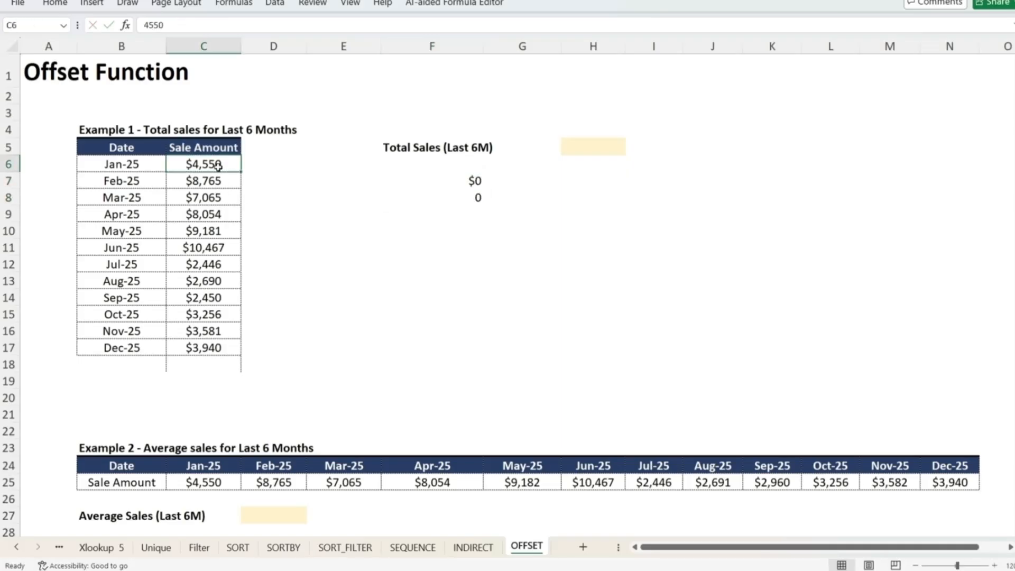
pyautogui.press('Down')
pyautogui.press('Down')
pyautogui.press('Down')
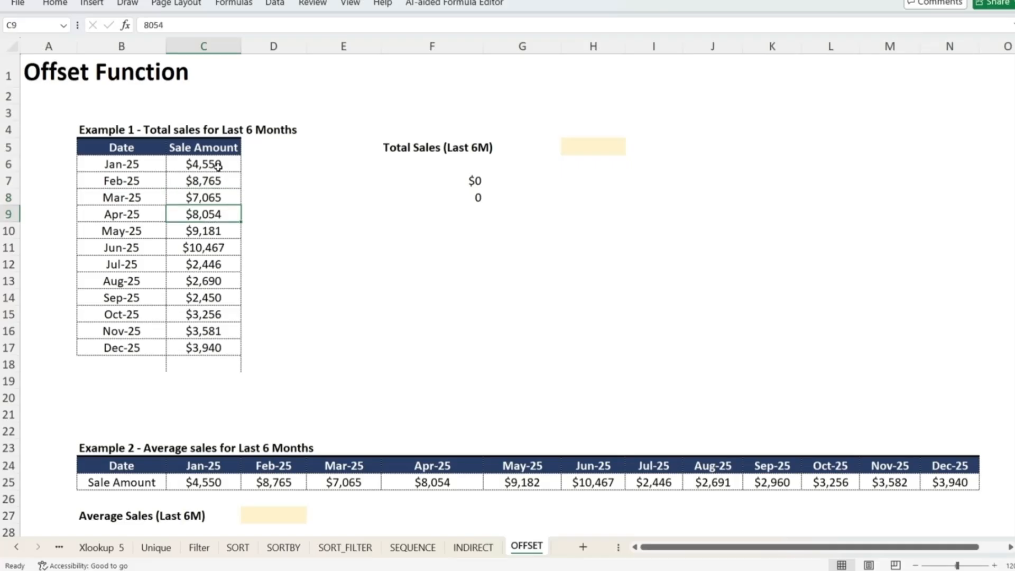
# Enter test values 1 and 2 in D9 and D10 beside the April and May sales
pyautogui.press('Right')
pyautogui.hotkey('shift', 'Down')
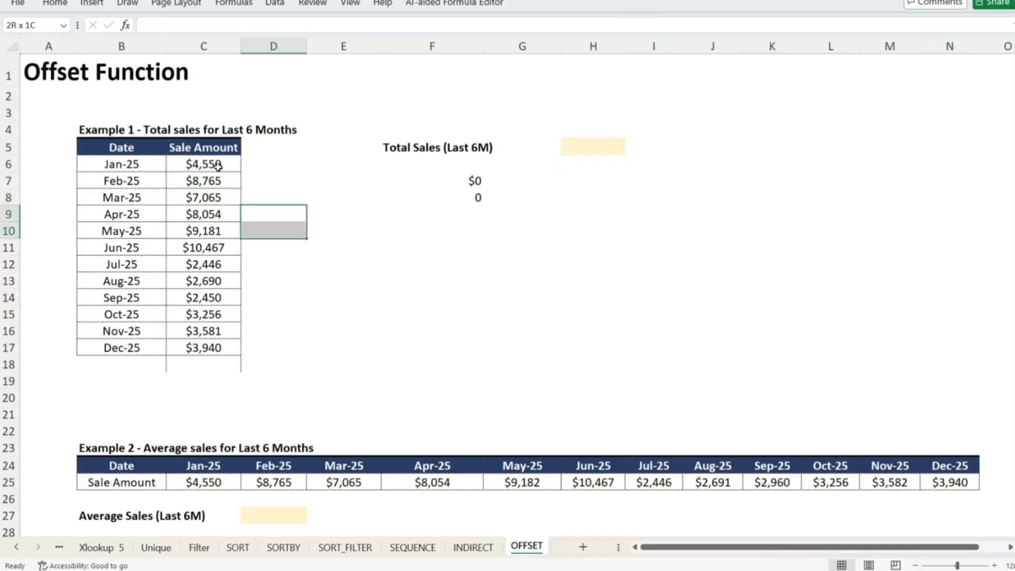
pyautogui.click(255, 212)
pyautogui.write('1')
pyautogui.press('Return')
pyautogui.write('2')
pyautogui.press('Return')
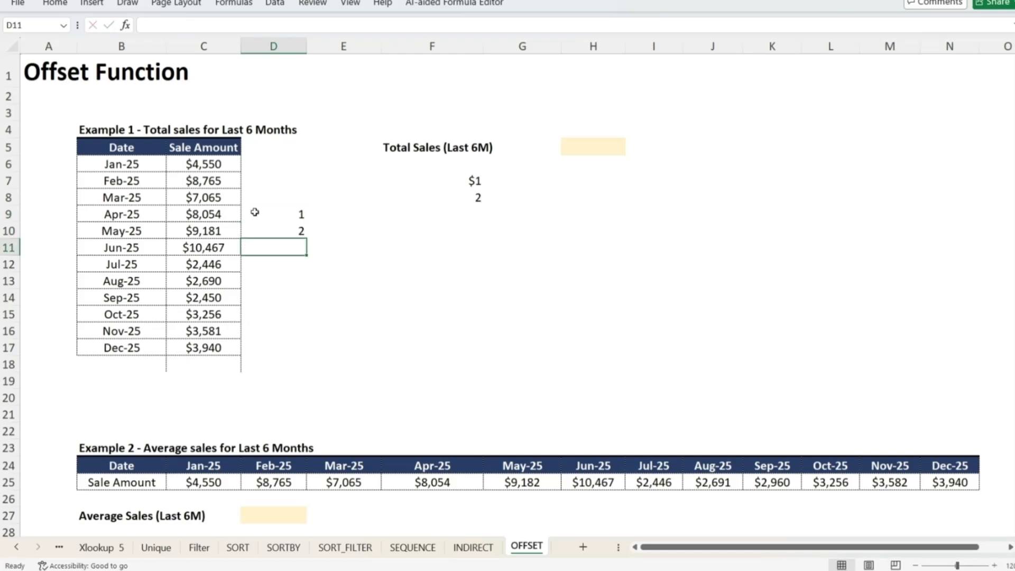
# Change the OFFSET columns argument in F7 to 0, giving =OFFSET(C5,4,0,2,1)
pyautogui.press('Right')
pyautogui.press('Right')
pyautogui.press('Up')
pyautogui.press('Up')
pyautogui.press('Up')
pyautogui.hotkey('shift', 'Up')
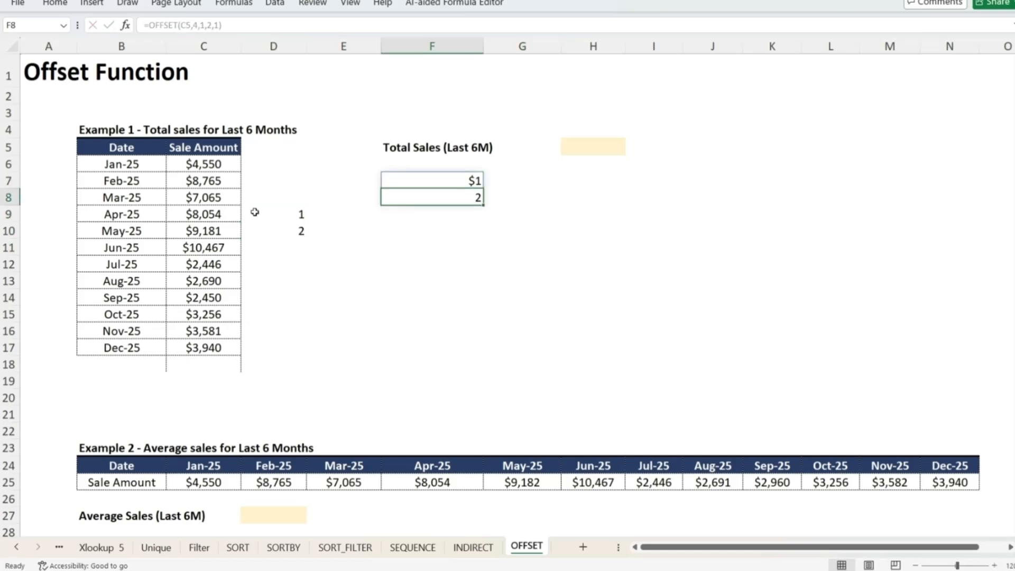
pyautogui.press('Up')
pyautogui.press('Down')
pyautogui.press('Up')
pyautogui.press('F2')
pyautogui.press('Left')
pyautogui.press('Left')
pyautogui.press('Left')
pyautogui.press('Left')
pyautogui.press('Left')
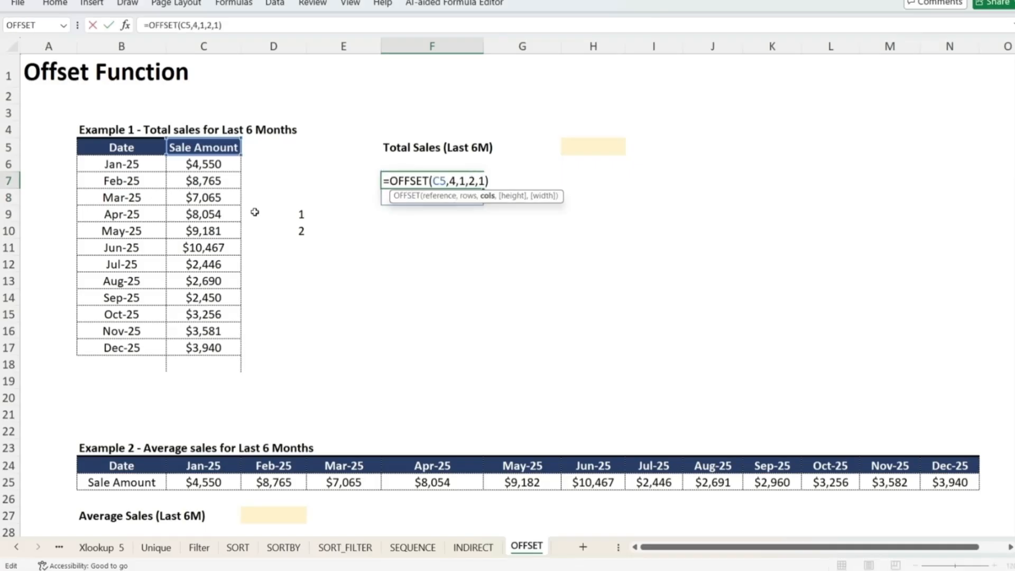
pyautogui.hotkey('shift', 'Left')
pyautogui.write('0')
pyautogui.press('Return')
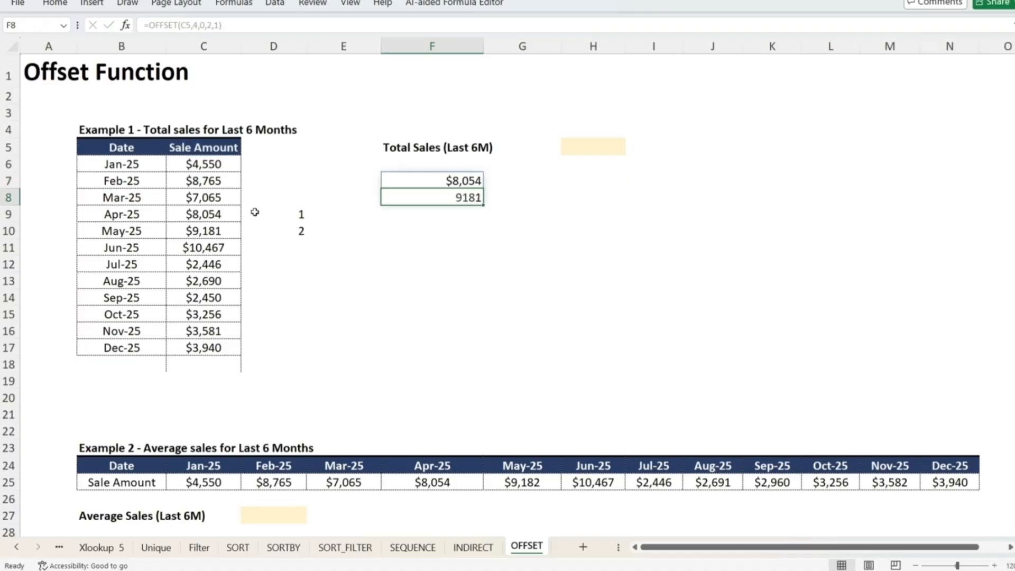
# Trace the cells C9, C10 and the test values against the F7 result
pyautogui.press('Up')
pyautogui.press('Left')
pyautogui.press('Left')
pyautogui.press('Down')
pyautogui.press('Down')
pyautogui.press('Left')
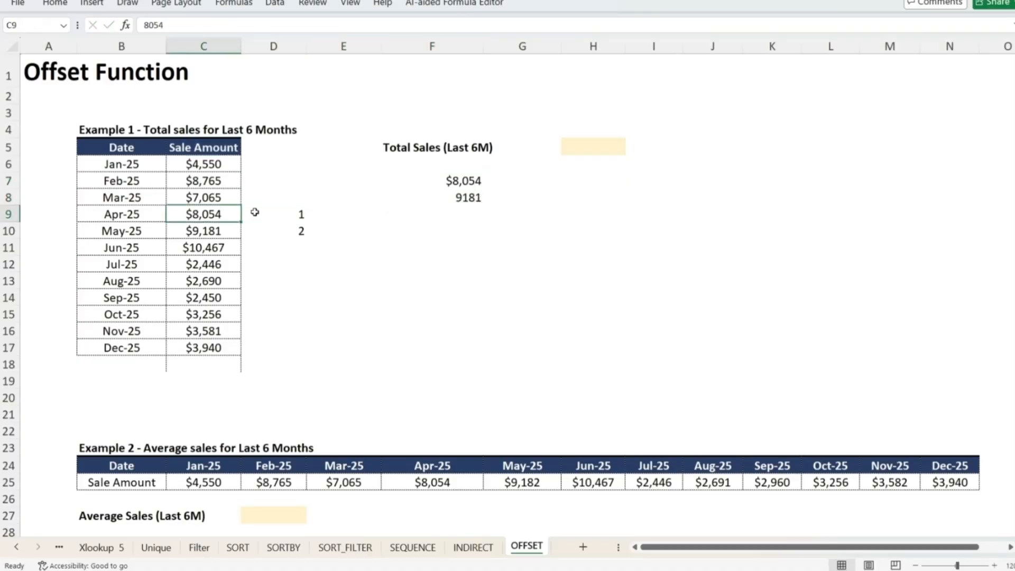
pyautogui.press('Down')
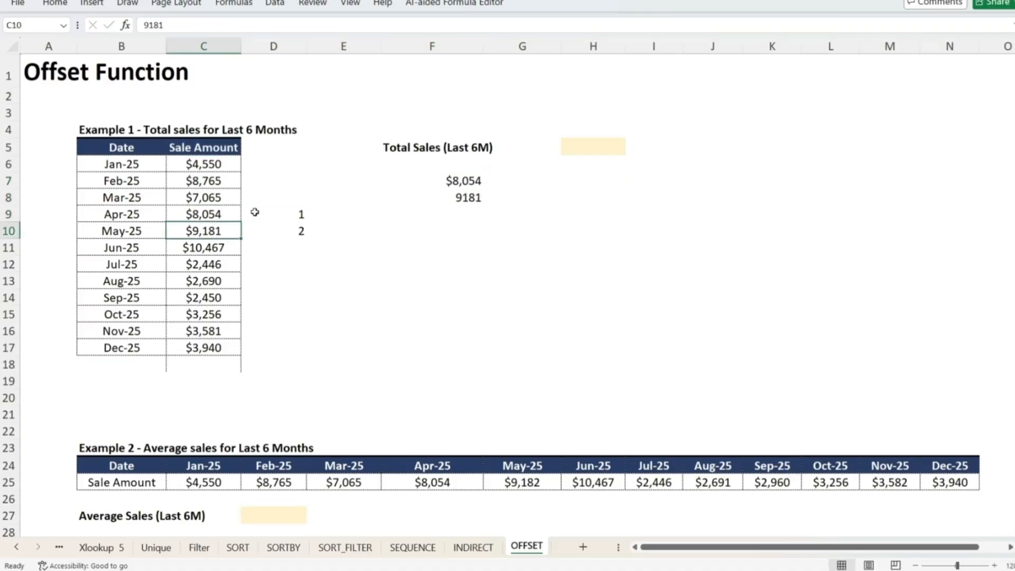
pyautogui.press('Up')
pyautogui.press('Down')
pyautogui.press('Right')
pyautogui.press('Right')
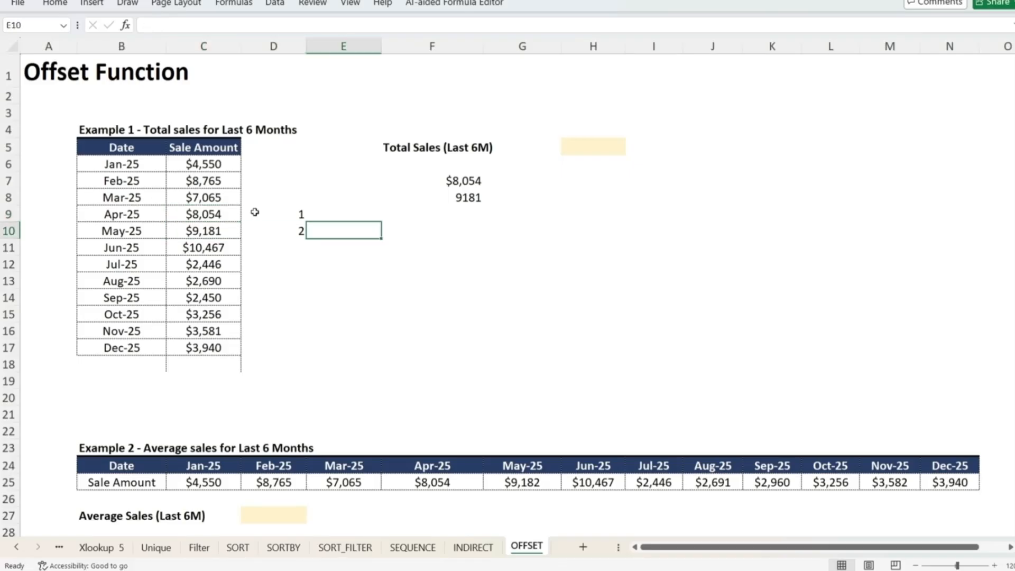
pyautogui.press('Right')
pyautogui.press('Up')
pyautogui.press('Up')
pyautogui.press('Up')
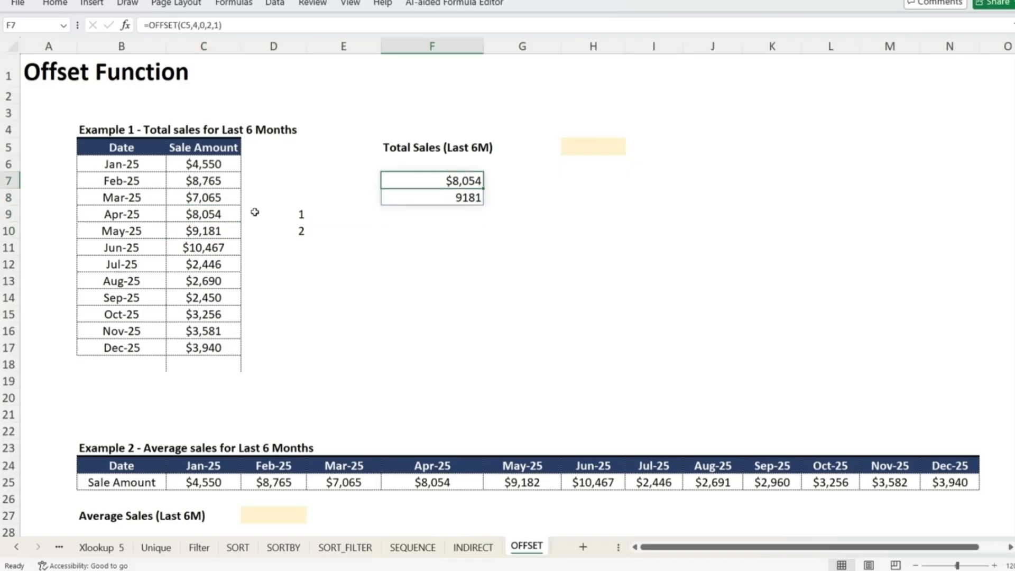
# Change the OFFSET width argument in F7 to 2, giving =OFFSET(C5,4,0,2,2)
pyautogui.press('F2')
pyautogui.press('Left')
pyautogui.hotkey('shift', 'Left')
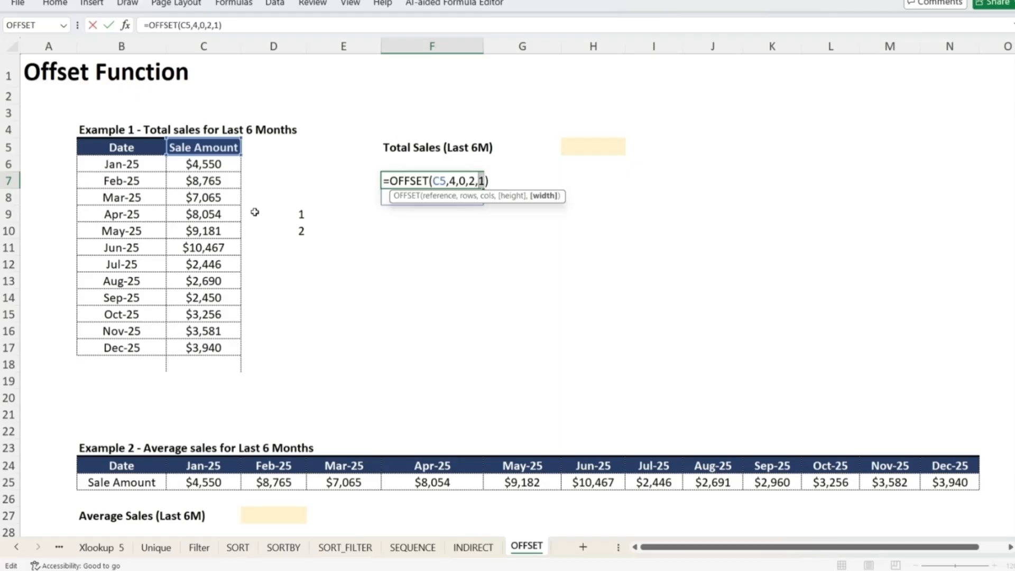
pyautogui.write('2')
pyautogui.hotkey('ctrl', 'Return')
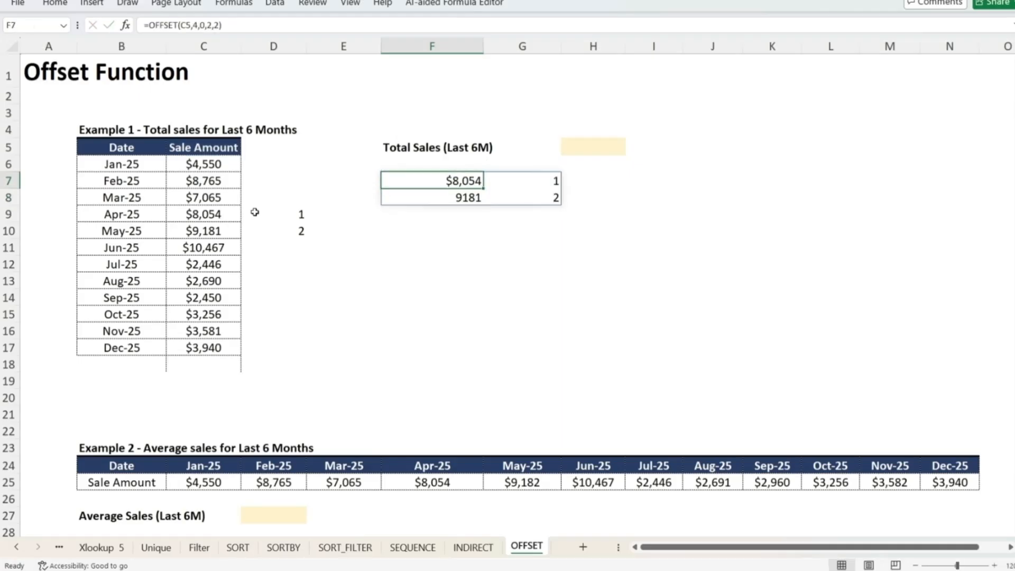
# Select C9:D10 to compare it with the F7 result, then inspect the F7 formula
pyautogui.press('Left')
pyautogui.press('Left')
pyautogui.press('Left')
pyautogui.press('Down')
pyautogui.press('Down')
pyautogui.hotkey('shift', 'Down')
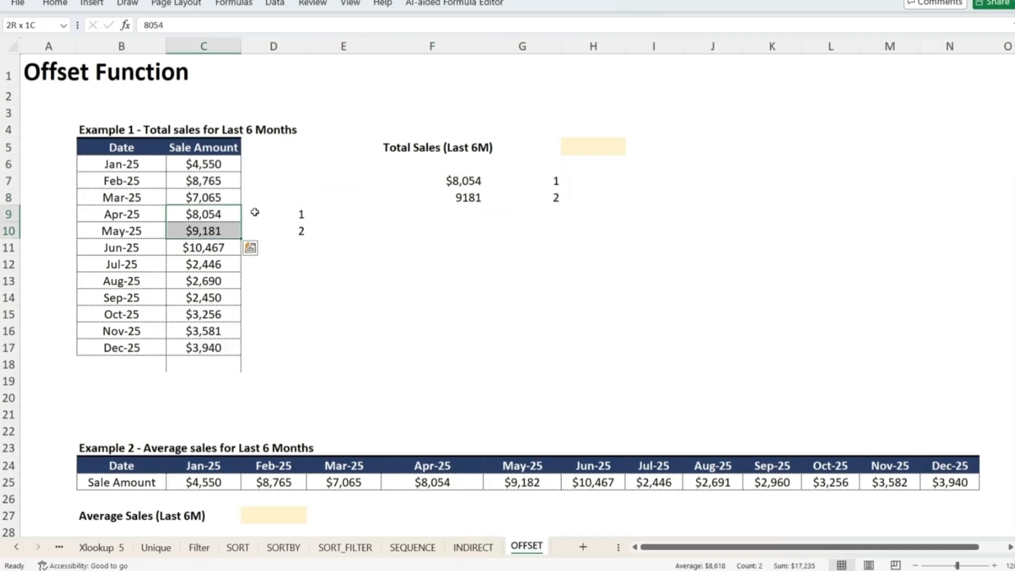
pyautogui.hotkey('shift', 'Right')
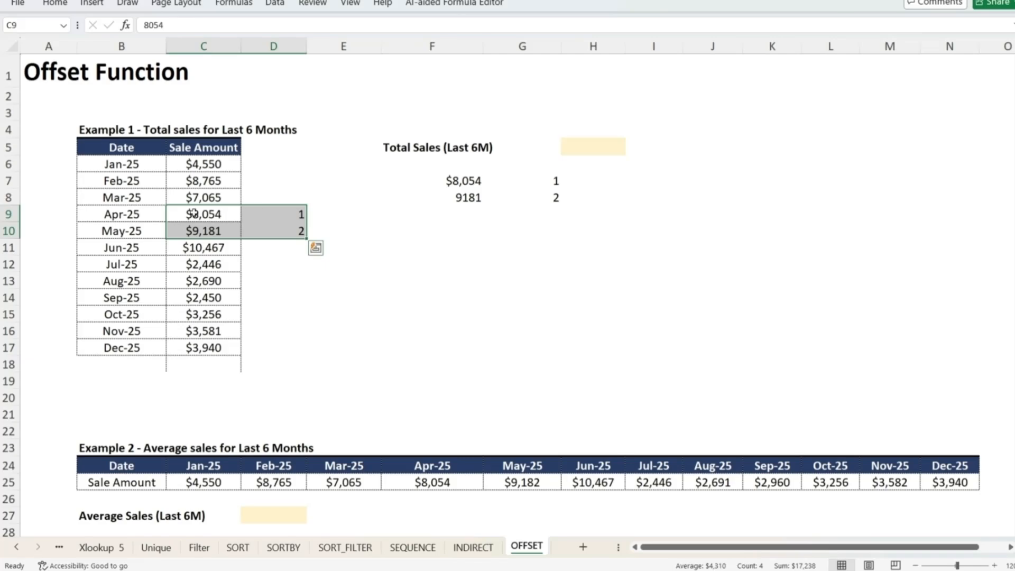
pyautogui.click(472, 181)
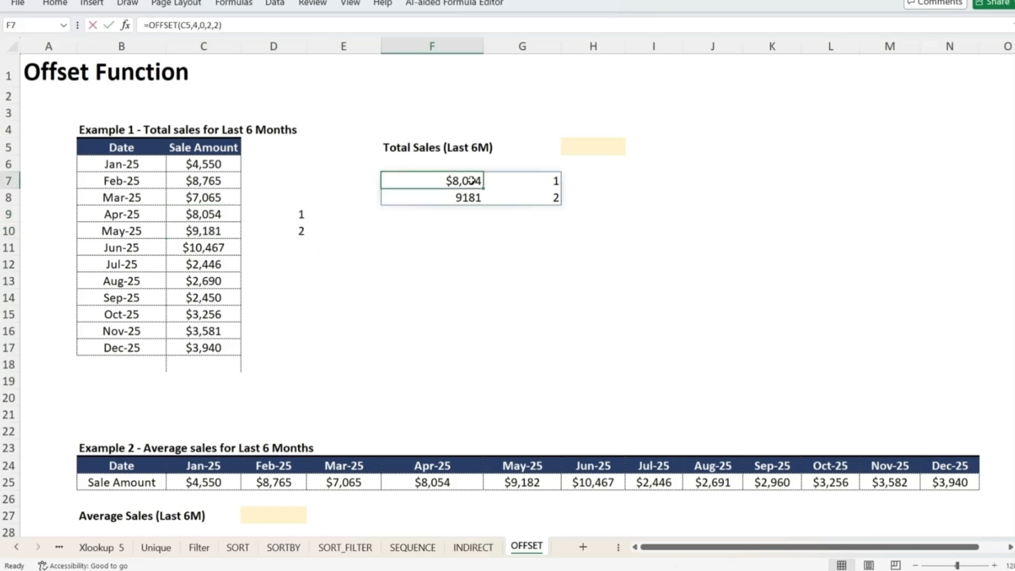
pyautogui.press('F2')
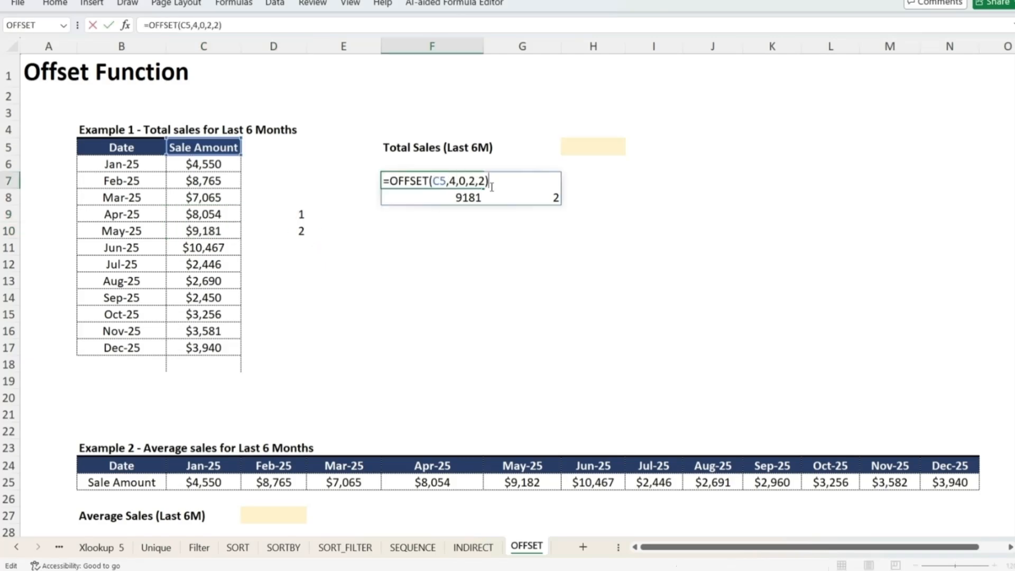
pyautogui.click(459, 219)
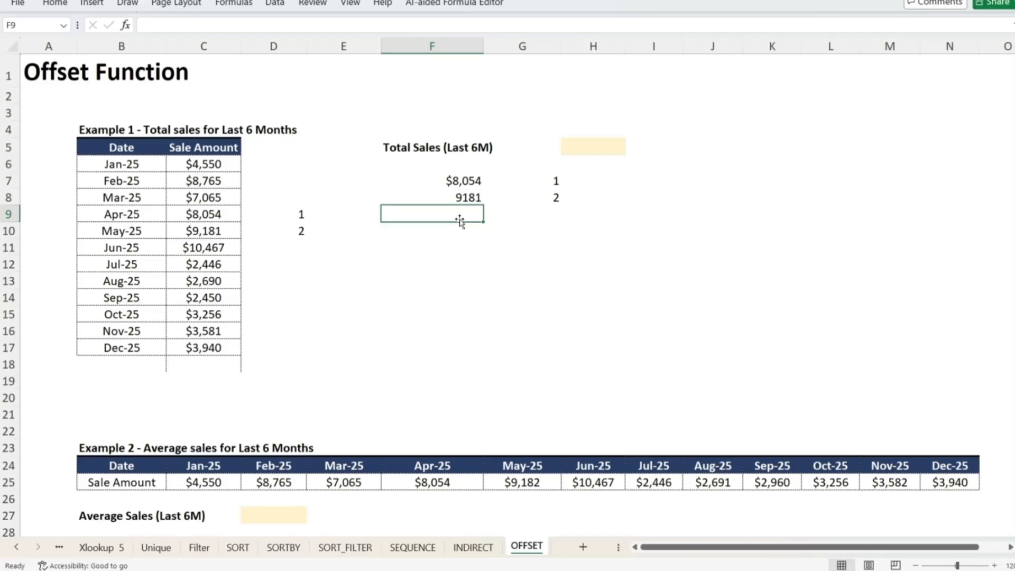
# Delete the test formula in F7 and clear the test values in D9:D10
pyautogui.press('Up')
pyautogui.press('Up')
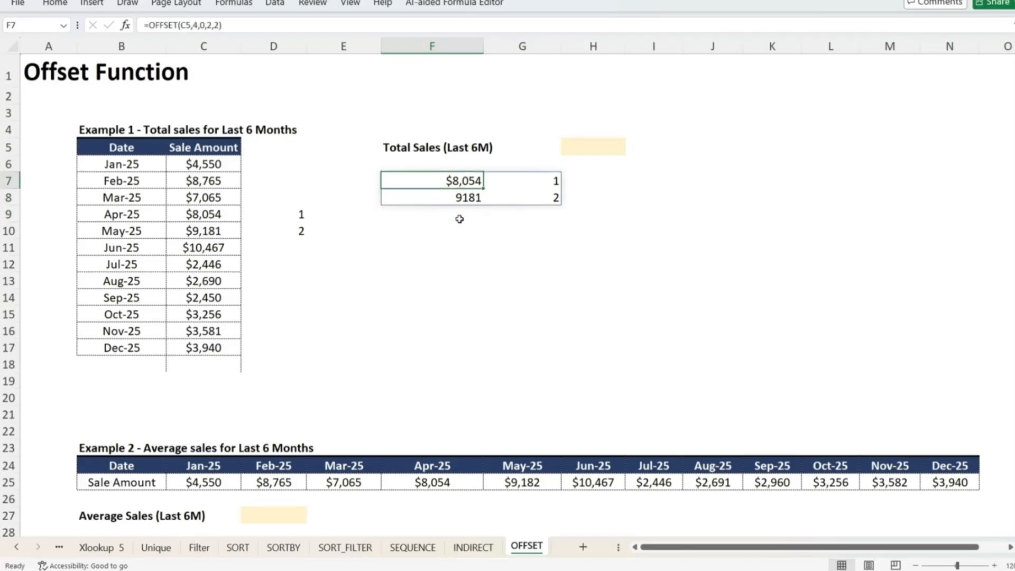
pyautogui.press('Delete')
pyautogui.press('Left')
pyautogui.press('Left')
pyautogui.press('Down')
pyautogui.press('Down')
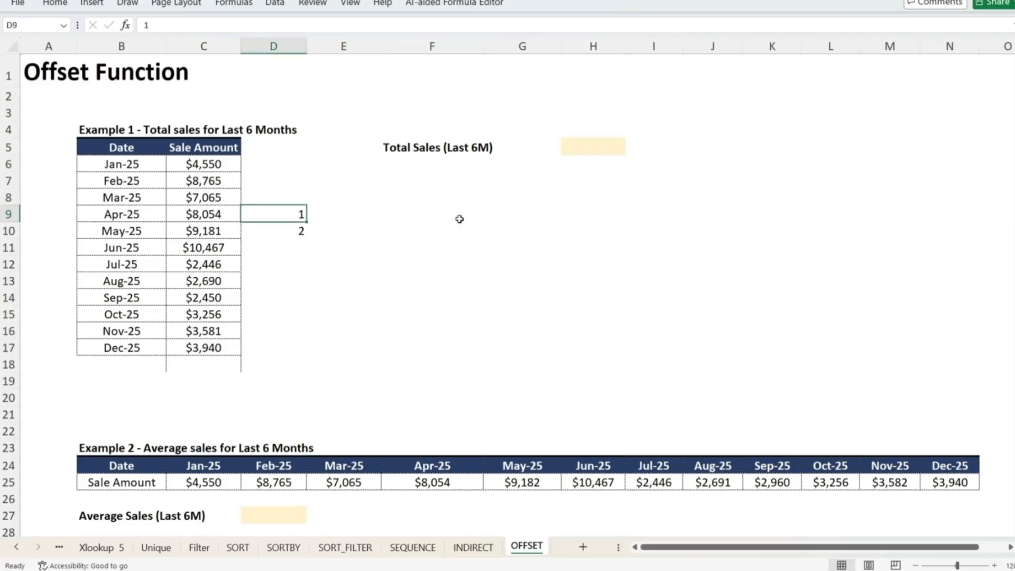
pyautogui.hotkey('shift', 'Down')
pyautogui.press('Delete')
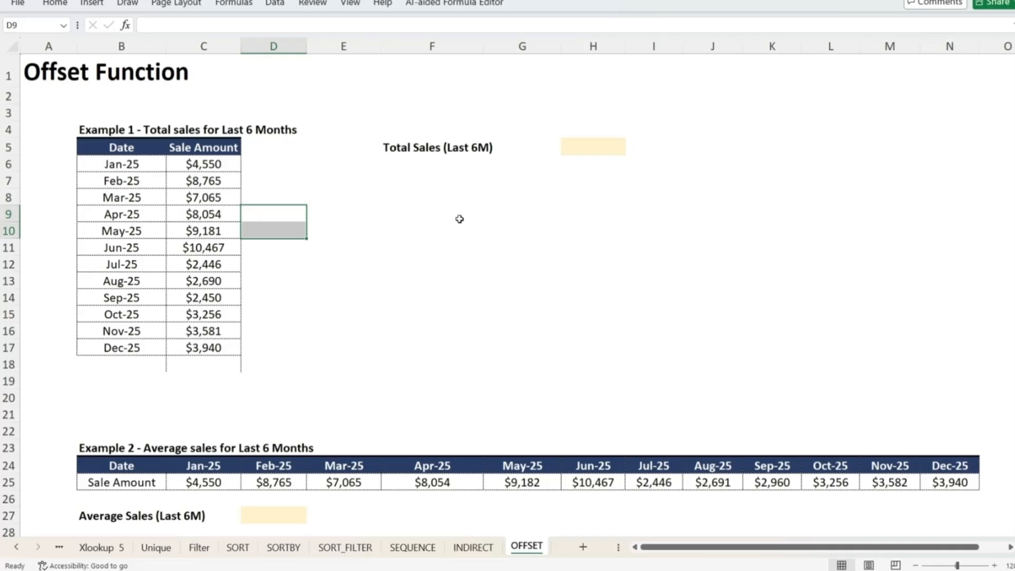
# Enter =OFFSET(C5,6,0,6,1) in the Total Sales (Last 6M) cell H5
pyautogui.click(595, 148)
pyautogui.write('=off')
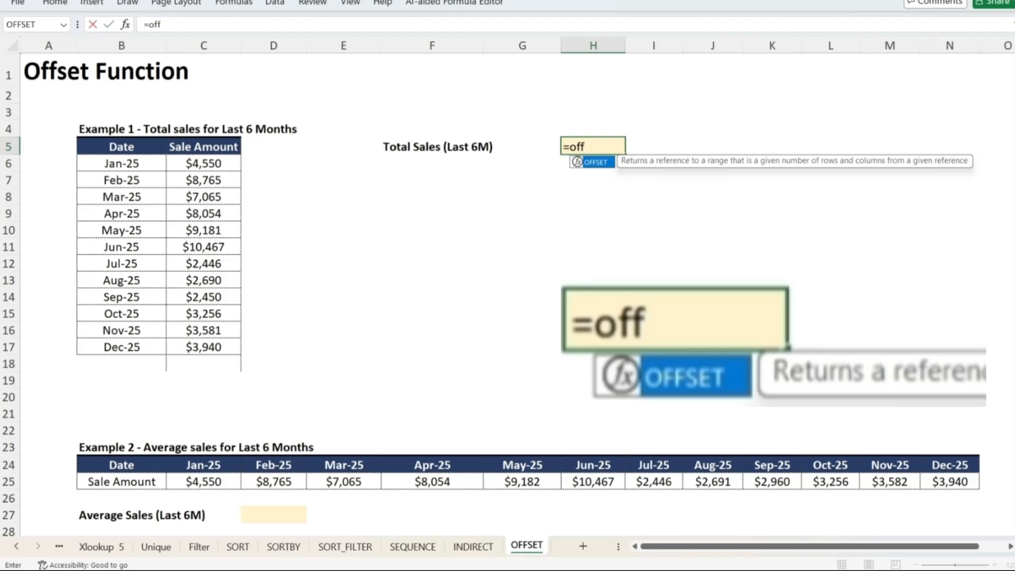
pyautogui.write('set(')
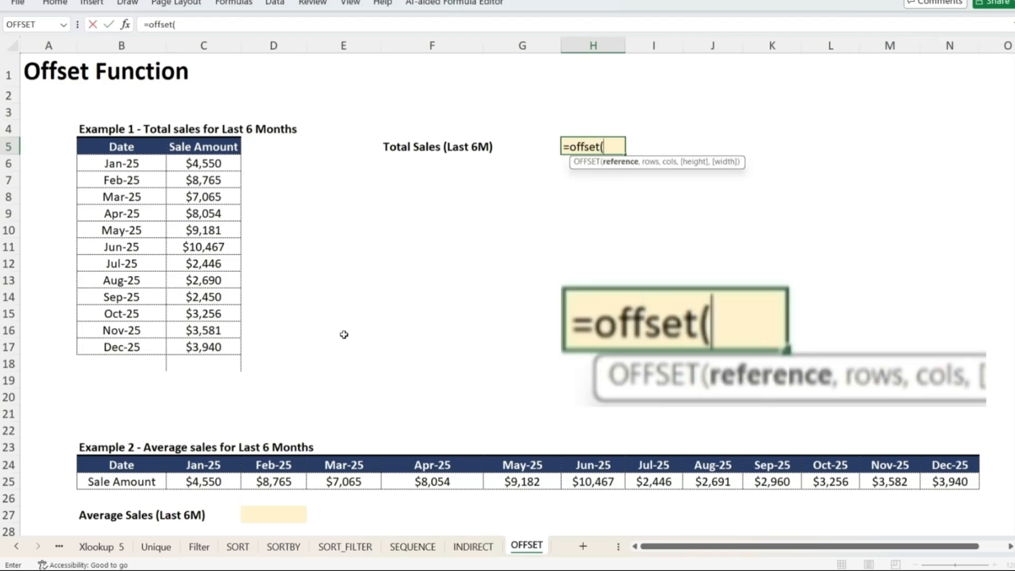
pyautogui.click(212, 146)
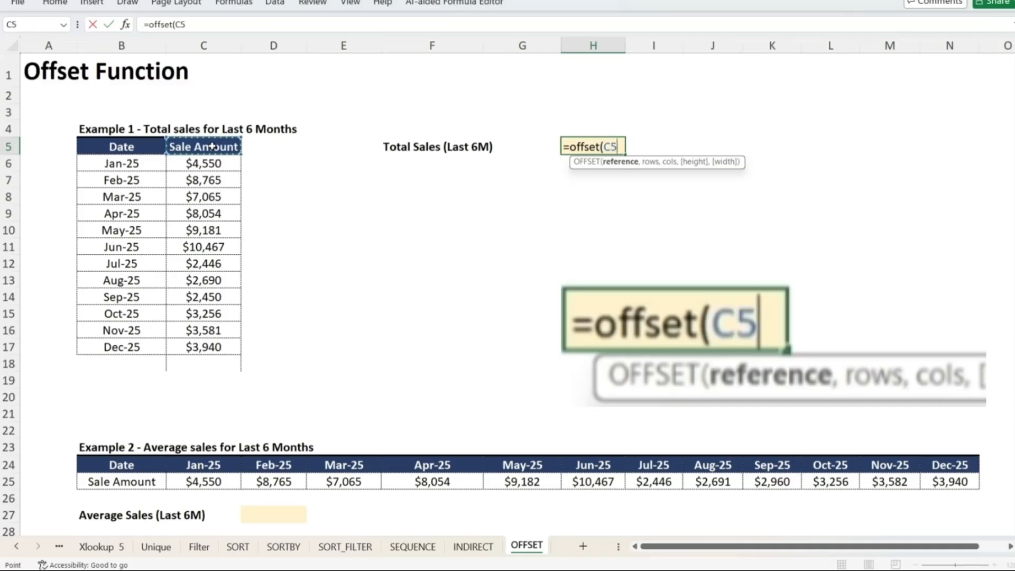
pyautogui.write(',')
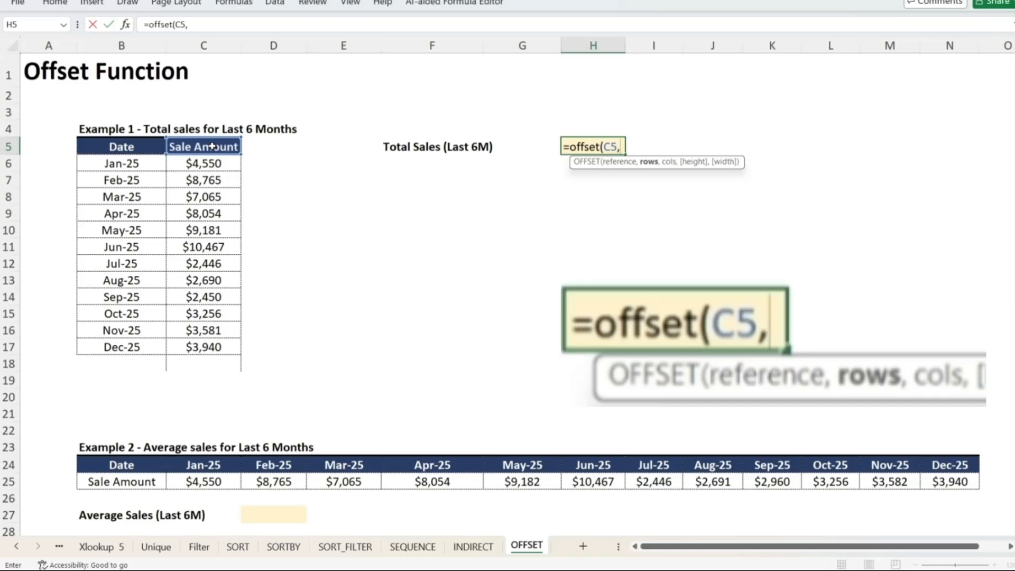
pyautogui.write('6')
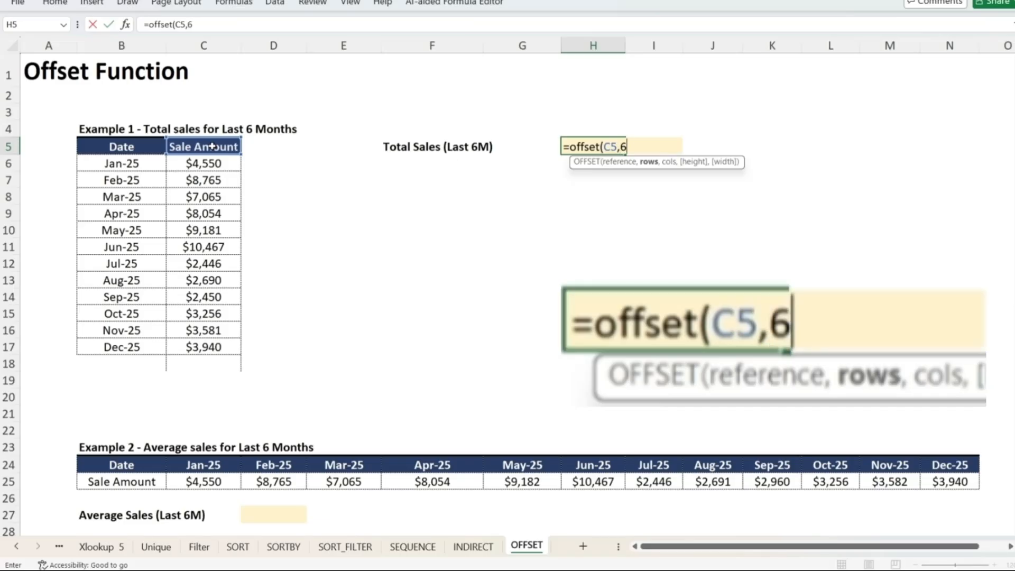
pyautogui.write(',')
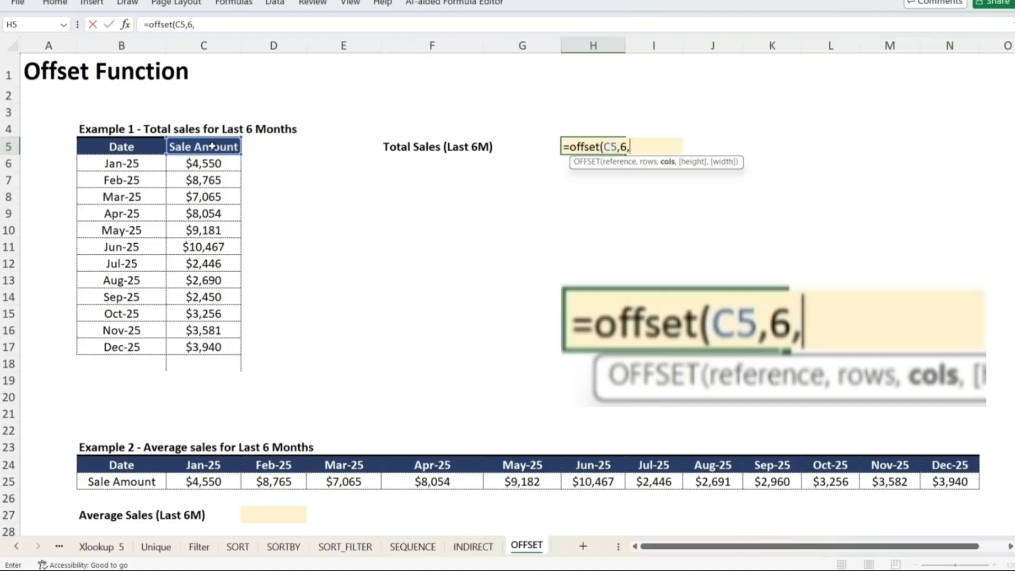
pyautogui.write('0')
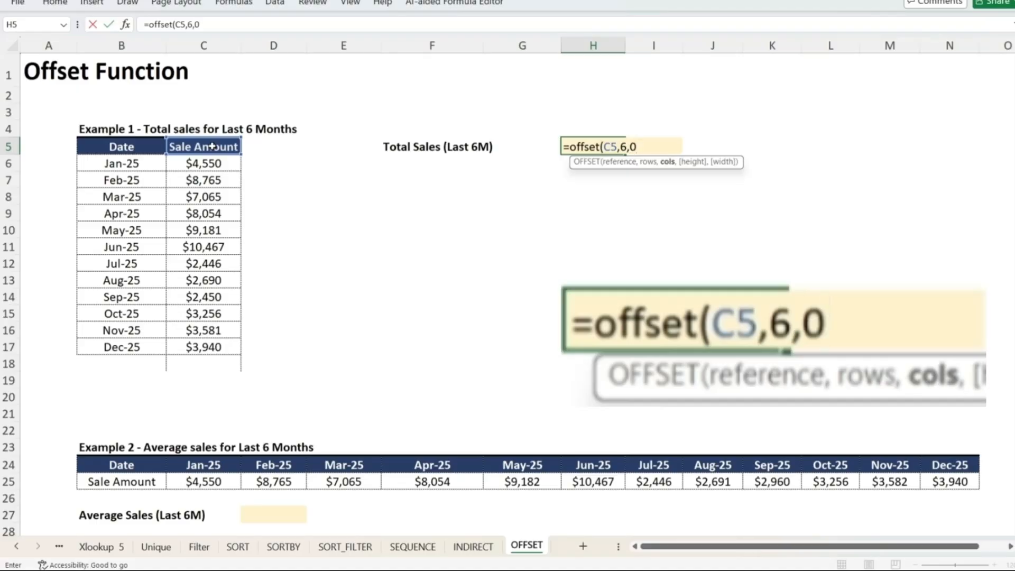
pyautogui.write(',6')
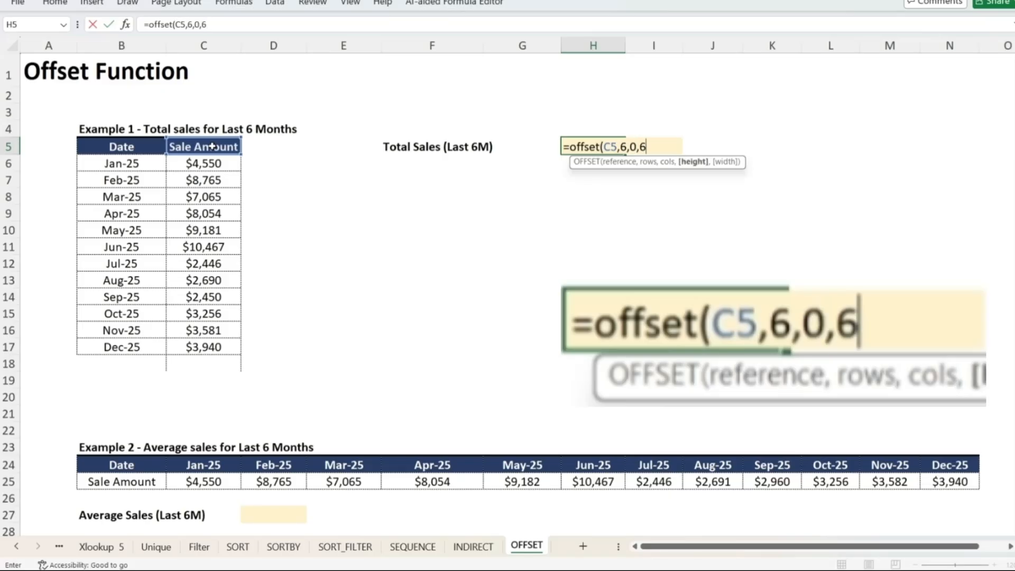
pyautogui.write(',')
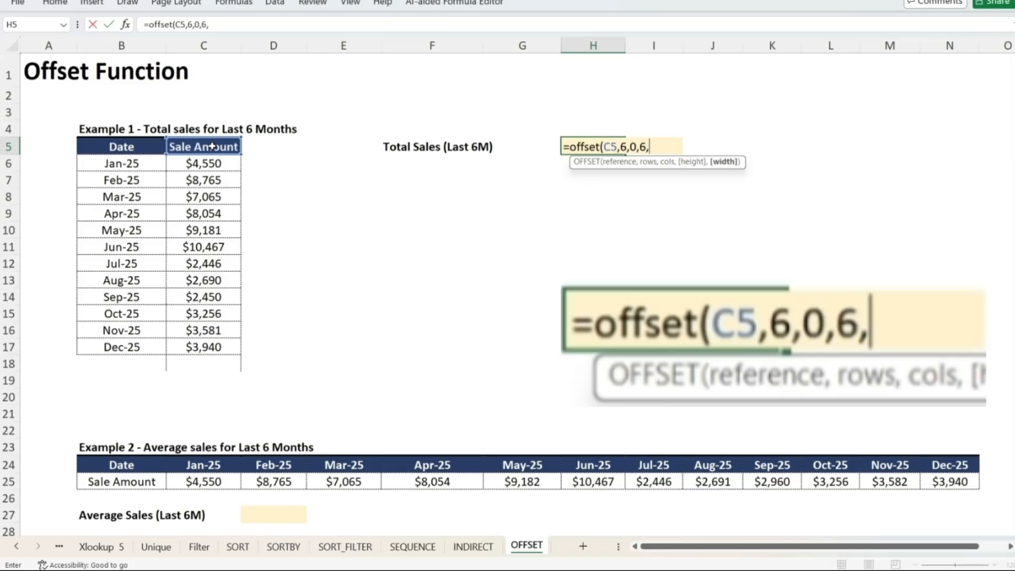
pyautogui.write('0')
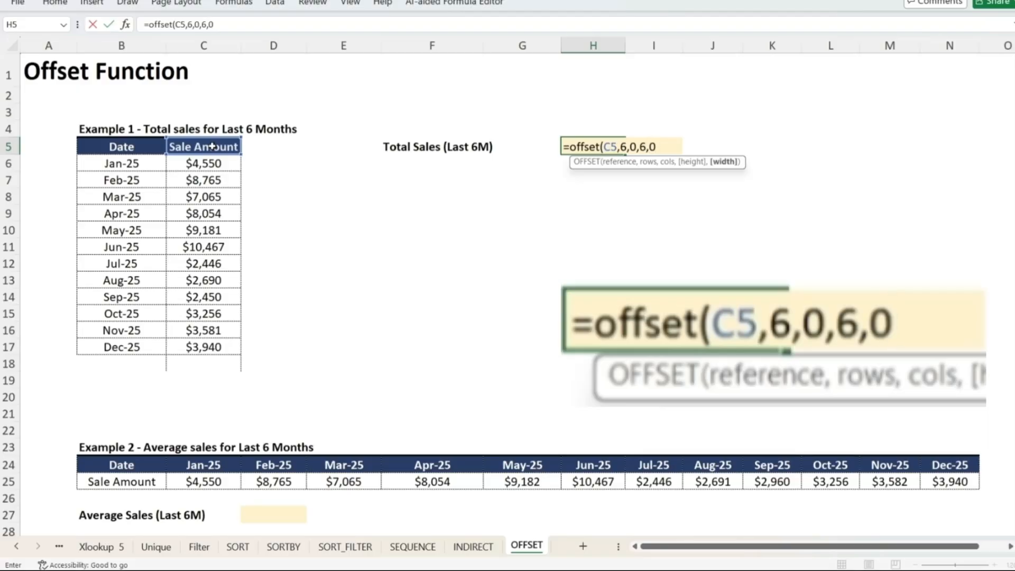
pyautogui.press('BackSpace')
pyautogui.write('1')
pyautogui.write(')')
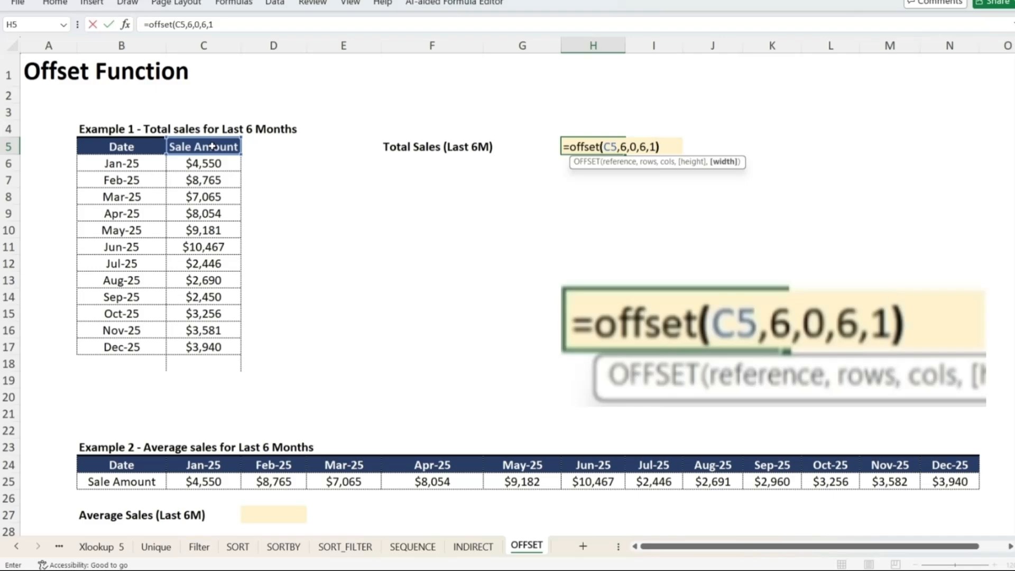
pyautogui.press('Return')
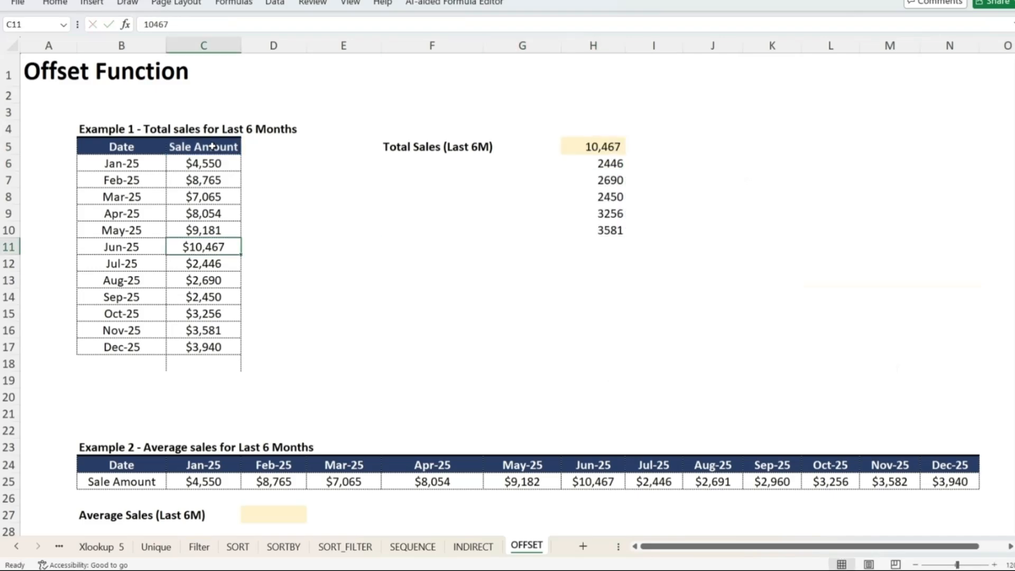
# Change the OFFSET rows argument in H5 to 7, giving =OFFSET(C5,7,0,6,1)
pyautogui.hotkey('shift', 'Down')
pyautogui.hotkey('shift', 'Down')
pyautogui.hotkey('shift', 'Down')
pyautogui.hotkey('shift', 'Down')
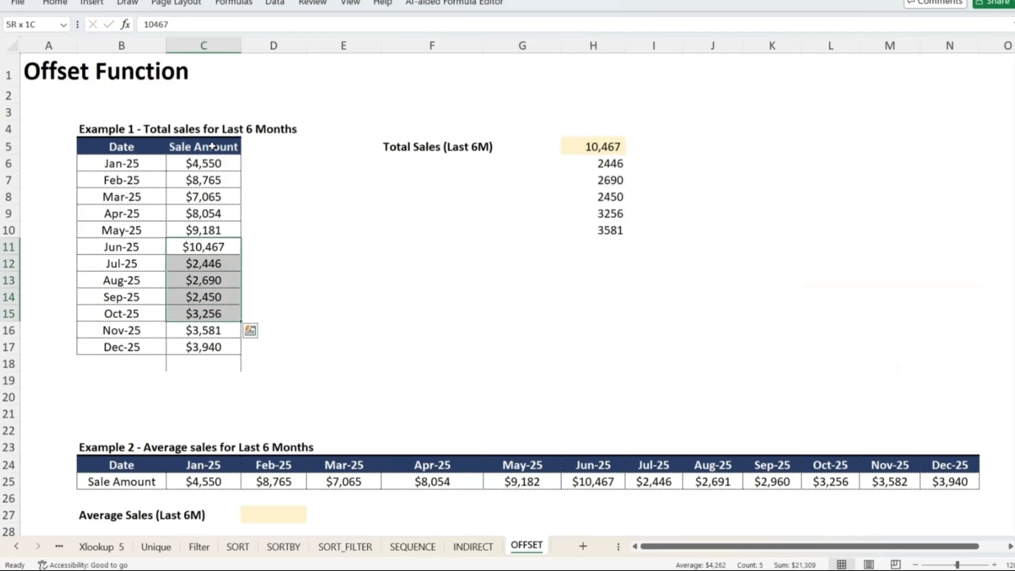
pyautogui.press('Right')
pyautogui.press('Right')
pyautogui.press('Right')
pyautogui.press('Right')
pyautogui.press('Right')
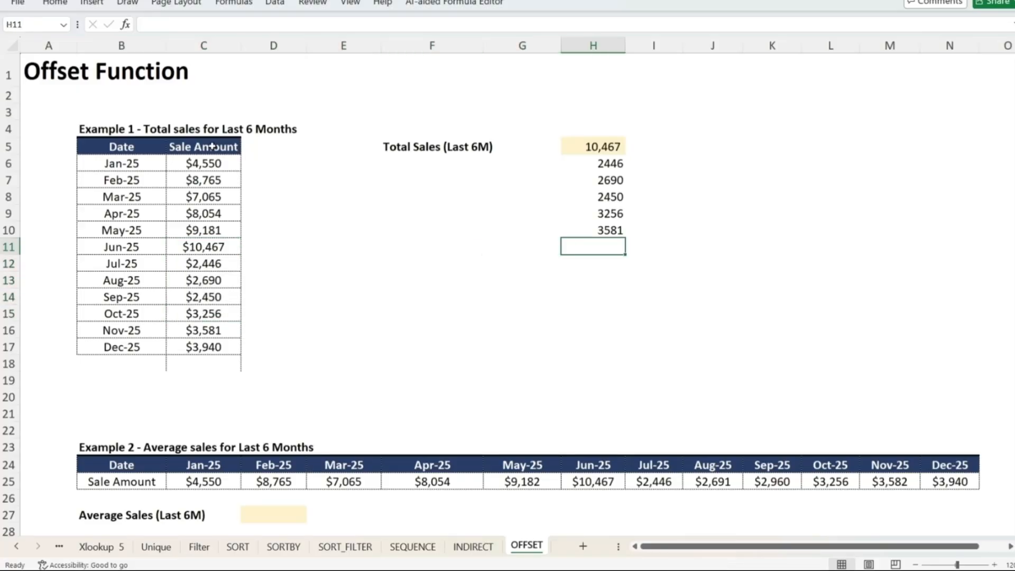
pyautogui.press('Up')
pyautogui.press('Up')
pyautogui.press('Up')
pyautogui.press('Up')
pyautogui.press('Up')
pyautogui.press('Up')
pyautogui.press('F2')
pyautogui.press('Left')
pyautogui.press('Left')
pyautogui.press('Left')
pyautogui.press('Left')
pyautogui.press('Left')
pyautogui.press('Left')
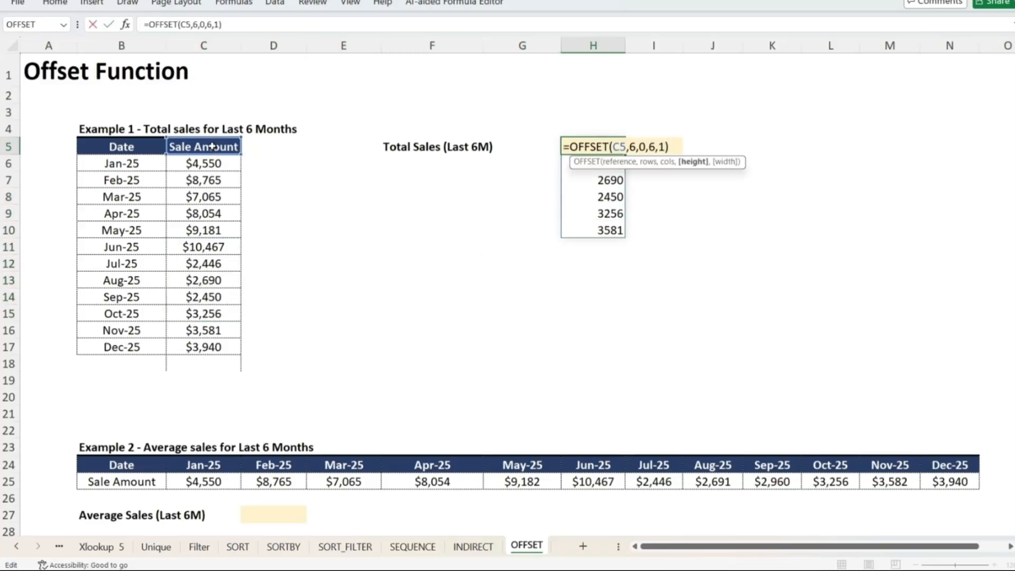
pyautogui.press('Left')
pyautogui.press('BackSpace')
pyautogui.write('7')
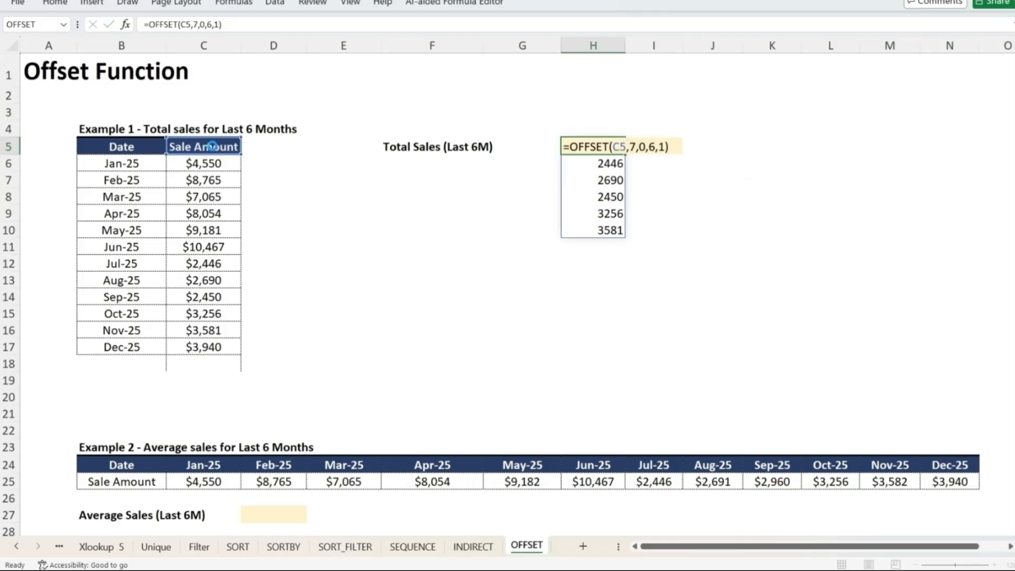
pyautogui.press('Return')
# Wrap the H5 formula in SUM, giving =SUM(OFFSET(C5,7,0,6,1)), and select C12:C17 to compare the total
pyautogui.press('Up')
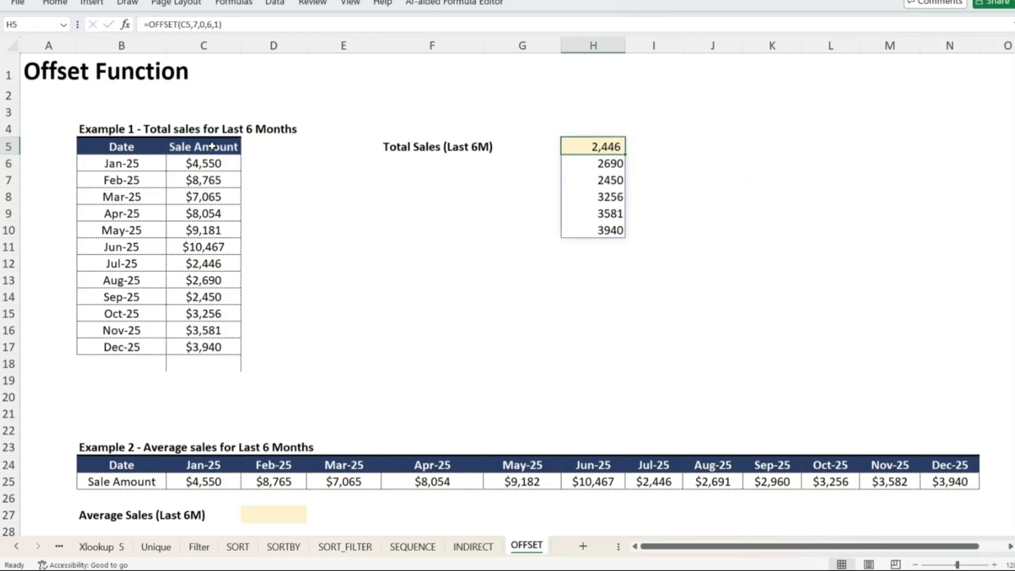
pyautogui.press('F2')
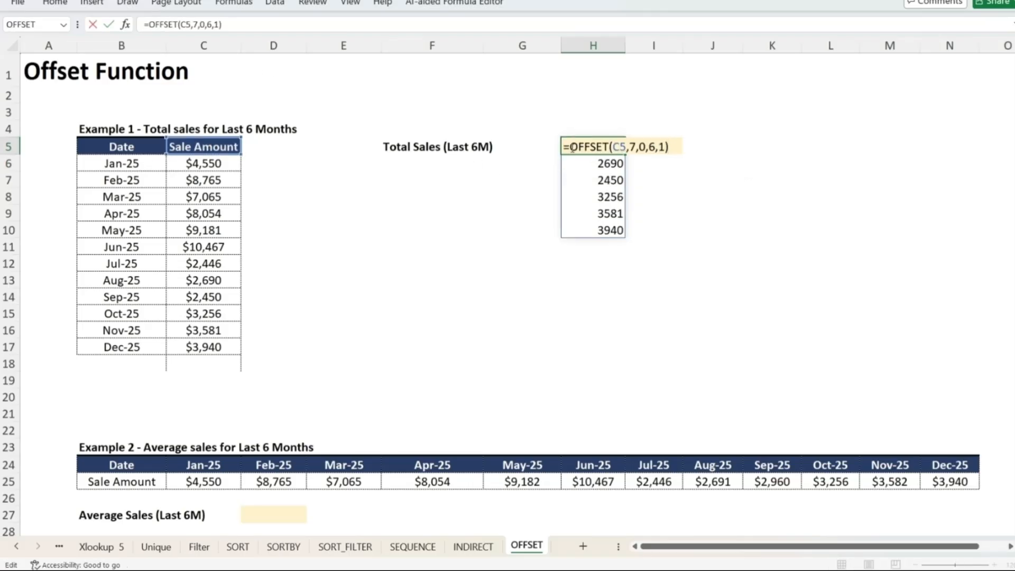
pyautogui.write('sum(')
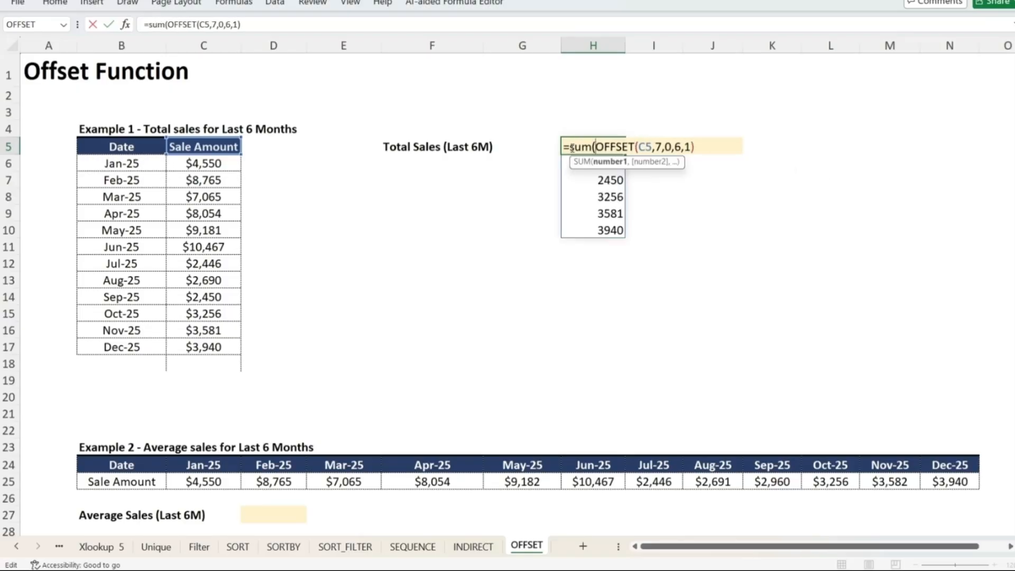
pyautogui.press('Right')
pyautogui.press('Right')
pyautogui.press('Right')
pyautogui.press('Right')
pyautogui.press('Right')
pyautogui.press('Right')
pyautogui.press('Right')
pyautogui.press('Right')
pyautogui.press('Right')
pyautogui.press('Right')
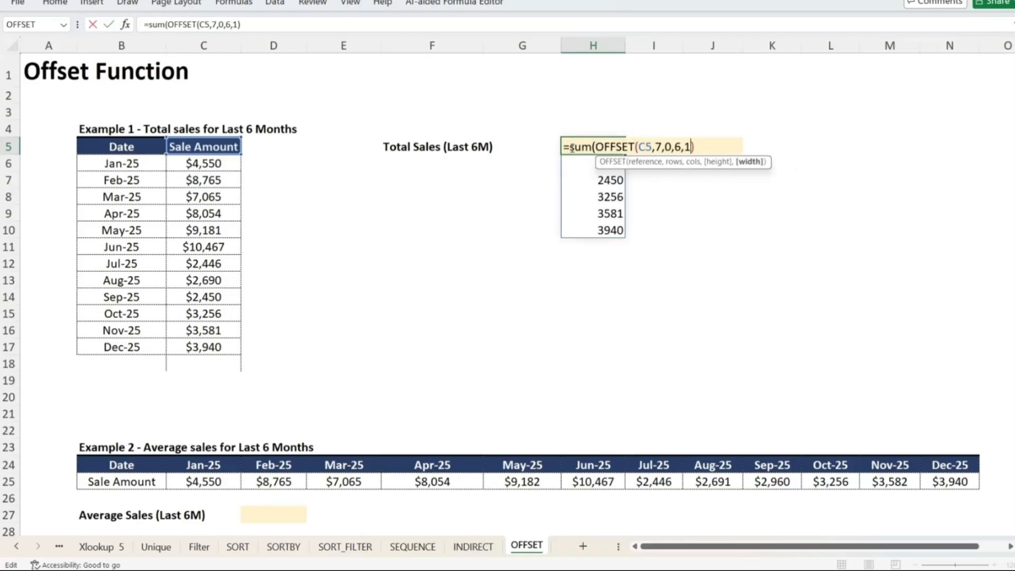
pyautogui.press('Right')
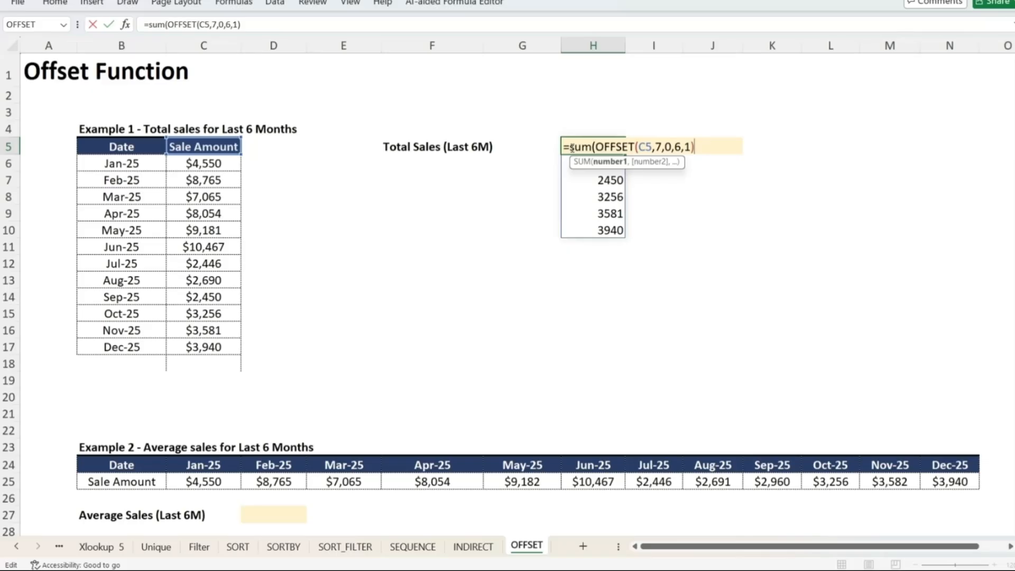
pyautogui.press('Return')
pyautogui.click(571, 148)
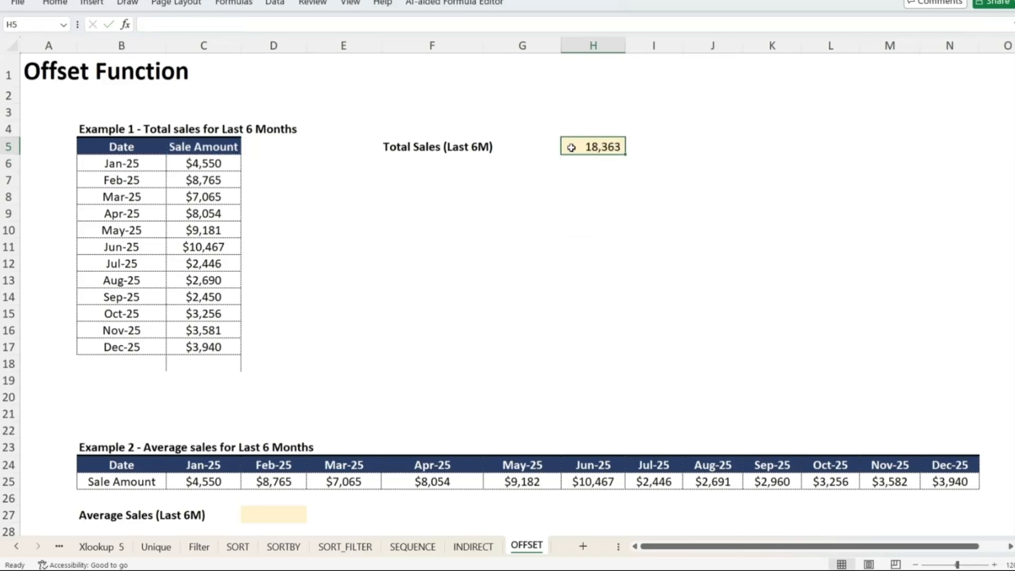
pyautogui.moveTo(206, 263); pyautogui.dragTo(200, 344)
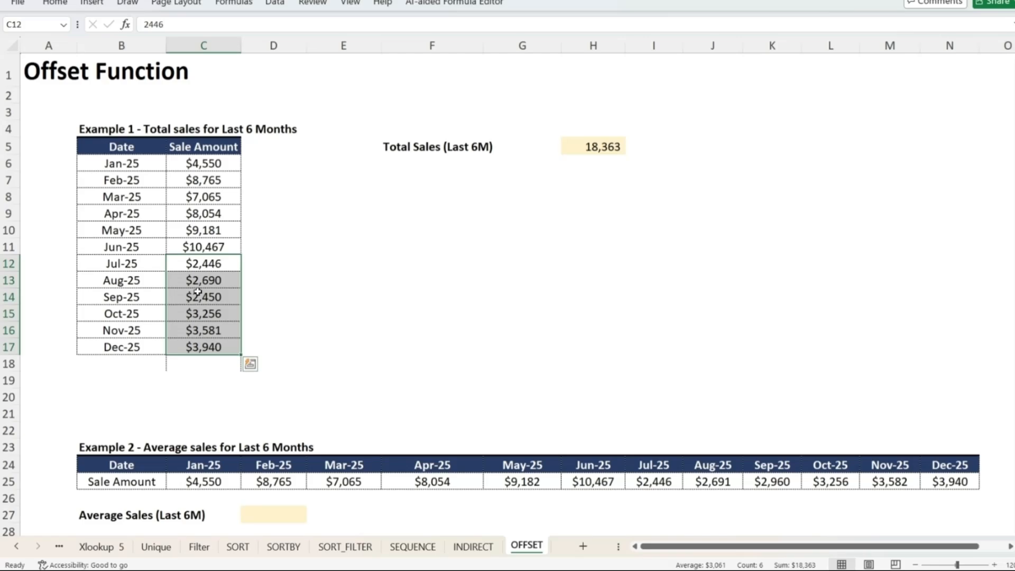
# Add a new month below the table with date Jan 2026 and sale amount 10000
pyautogui.click(144, 359)
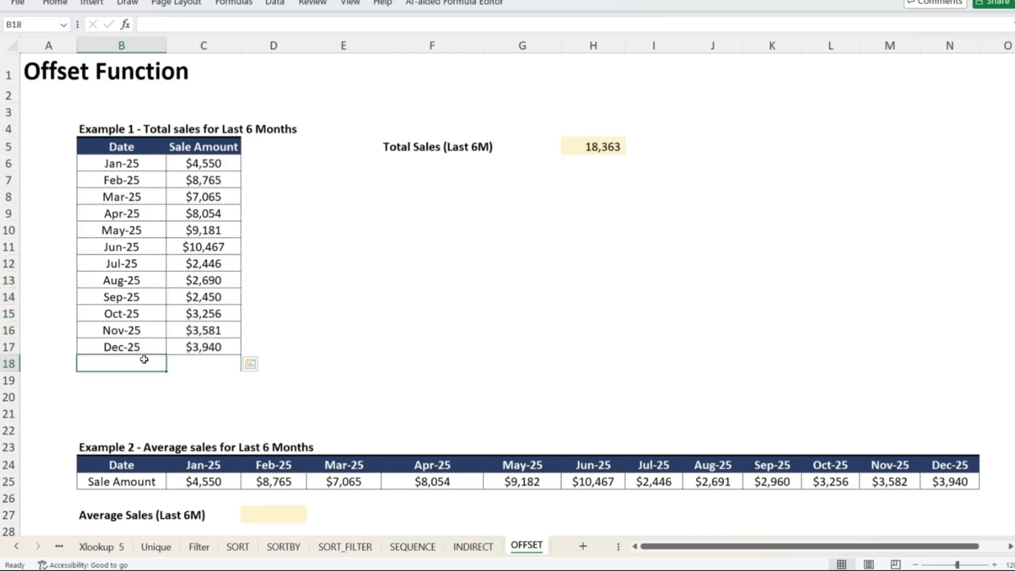
pyautogui.write('Jna')
pyautogui.press('BackSpace')
pyautogui.press('BackSpace')
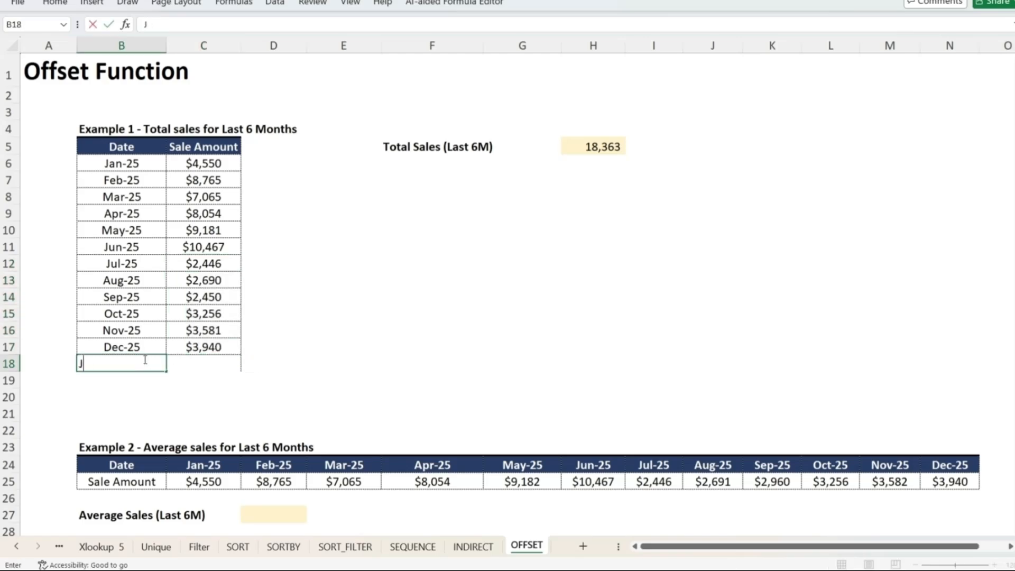
pyautogui.write('an 2026')
pyautogui.hotkey('ctrl', 'Return')
pyautogui.press('Tab')
pyautogui.write('10000')
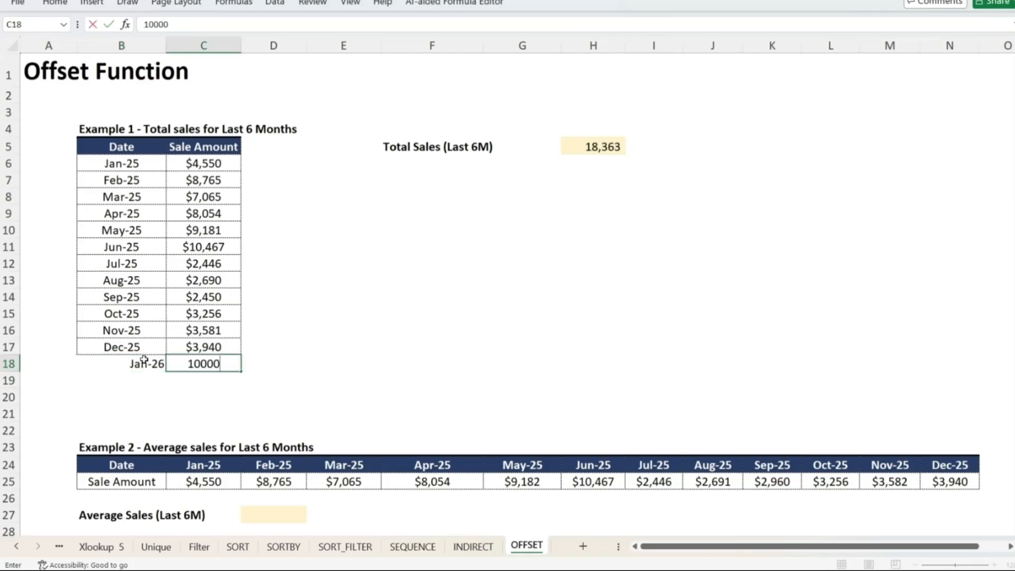
pyautogui.press('Return')
# Replace the rows argument in H5 with COUNTA(C6:C22), giving =SUM(OFFSET(C5,COUNTA(C6:C22),0,6,1))
pyautogui.scroll(2, 186, 324)
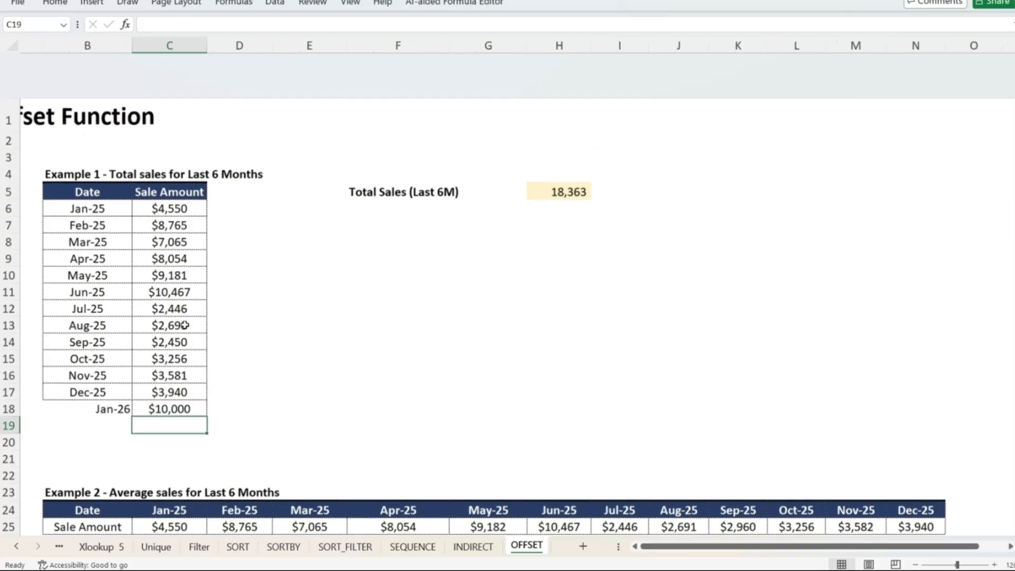
pyautogui.click(324, 333)
pyautogui.press('Right')
pyautogui.press('Right')
pyautogui.press('Right')
pyautogui.press('Up')
pyautogui.press('Up')
pyautogui.press('Up')
pyautogui.press('Up')
pyautogui.press('Up')
pyautogui.press('Up')
pyautogui.press('Up')
pyautogui.press('Up')
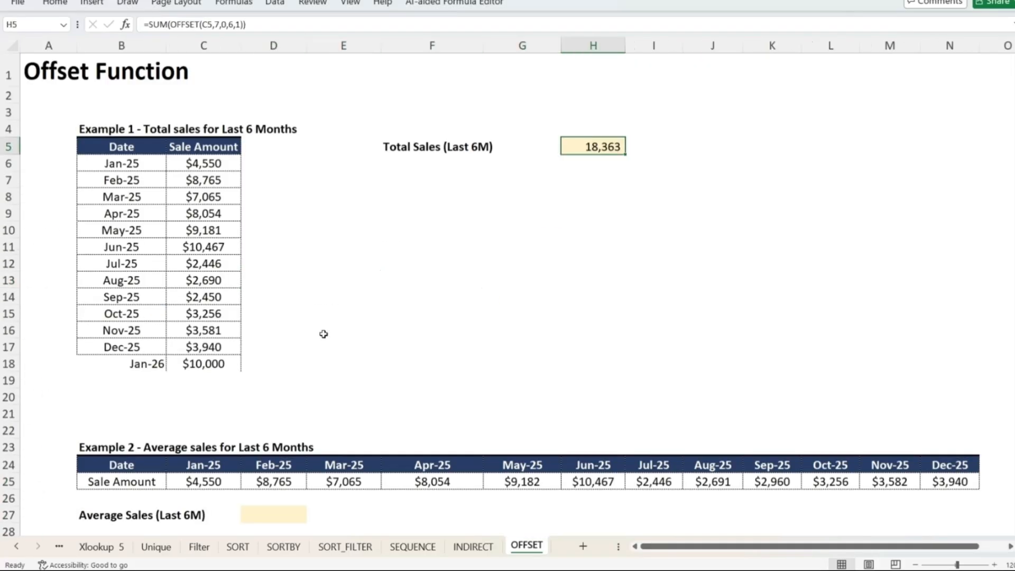
pyautogui.press('F2')
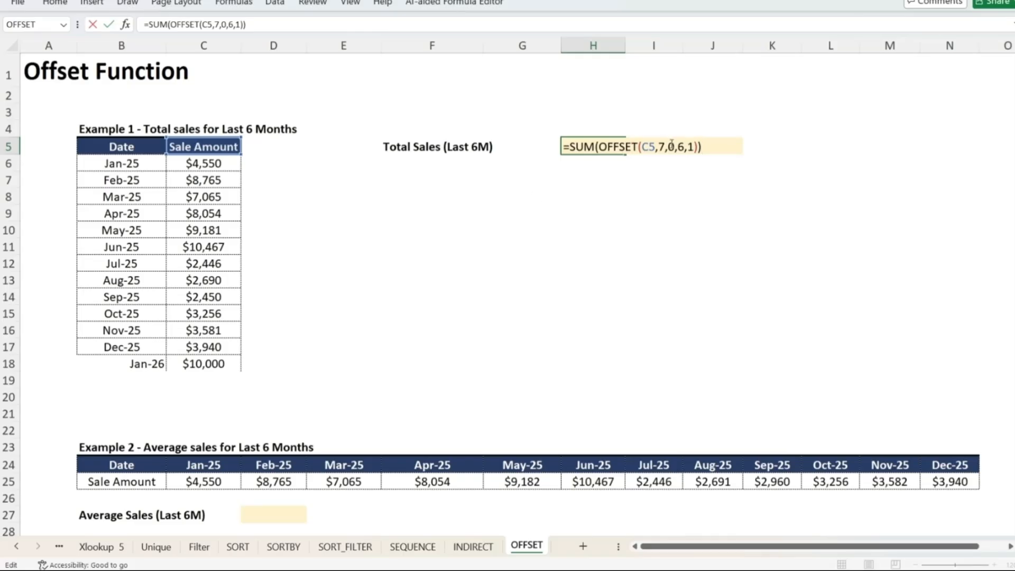
pyautogui.click(665, 146)
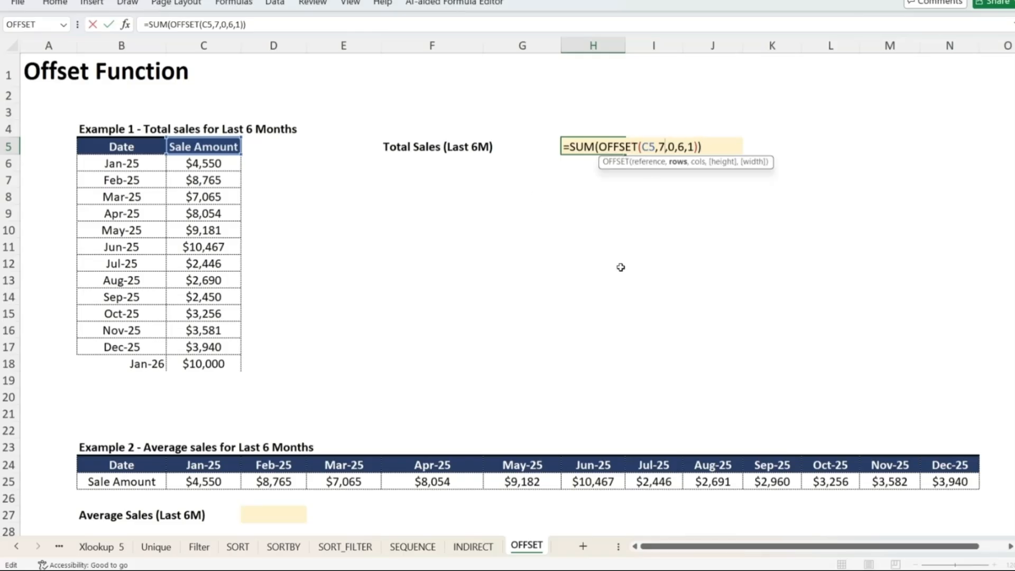
pyautogui.press('BackSpace')
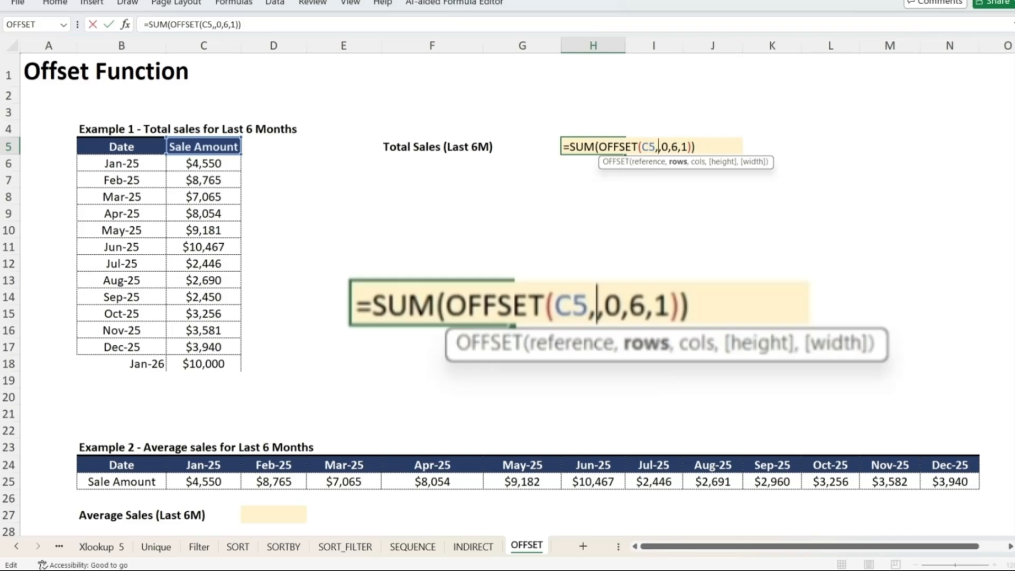
pyautogui.write('counta')
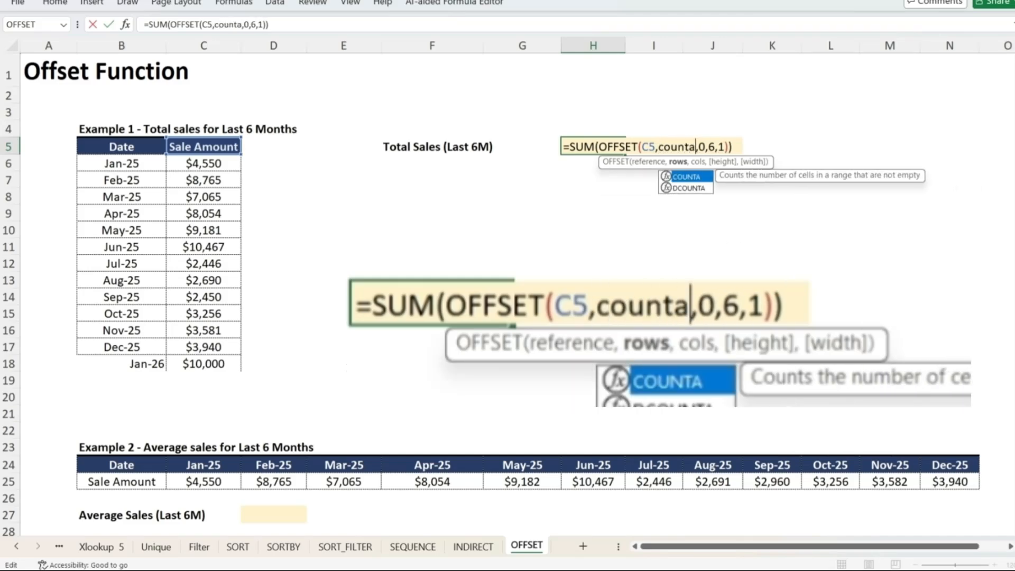
pyautogui.press('Delete')
pyautogui.write('(,')
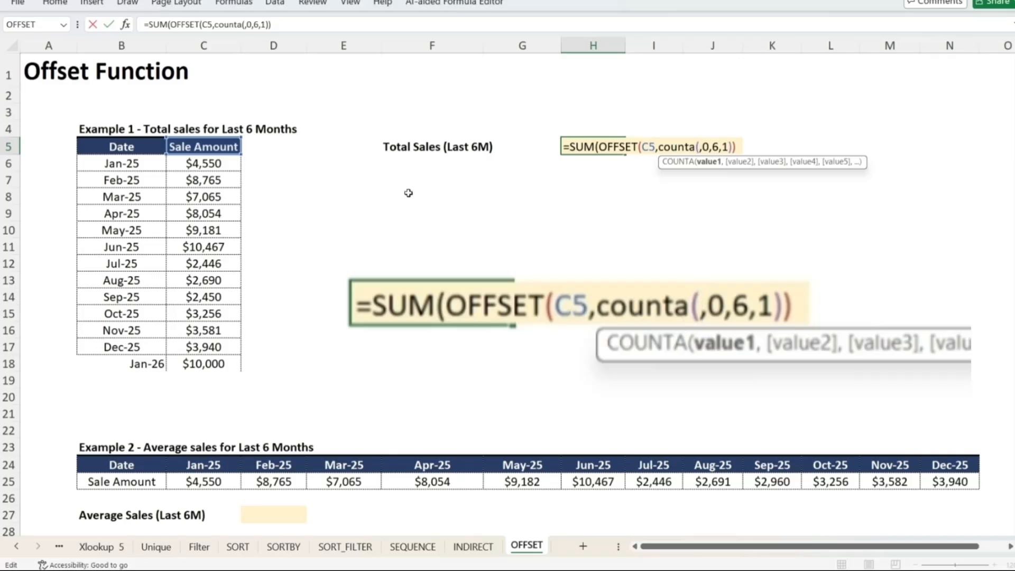
pyautogui.moveTo(224, 160); pyautogui.dragTo(233, 426)
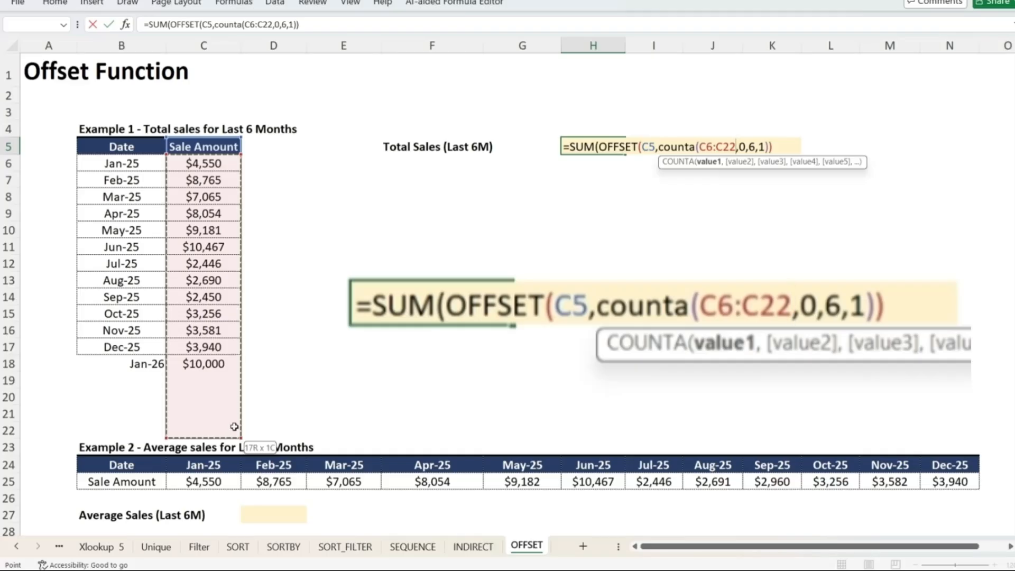
pyautogui.moveTo(234, 426); pyautogui.dragTo(233, 425)
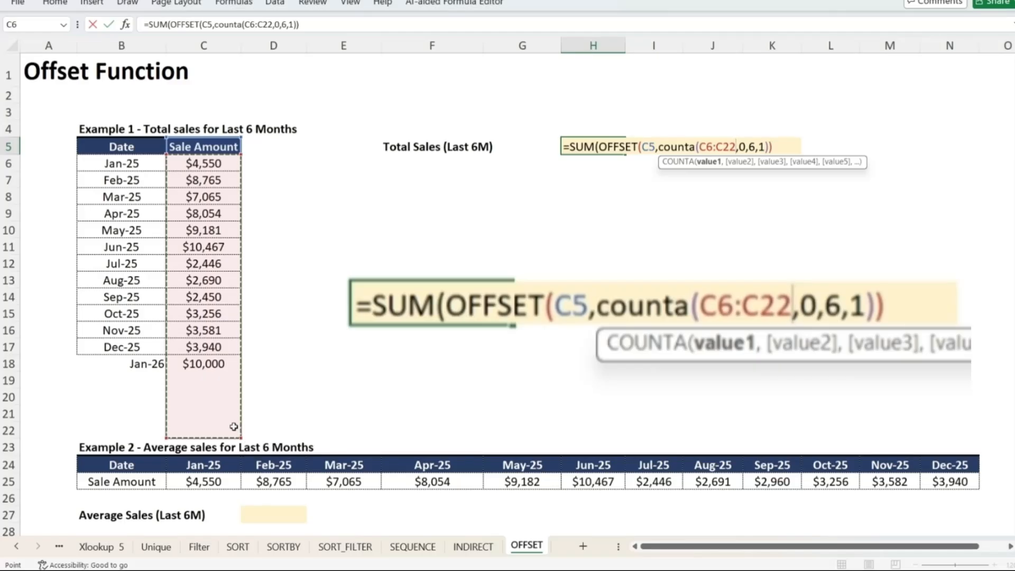
pyautogui.write('),')
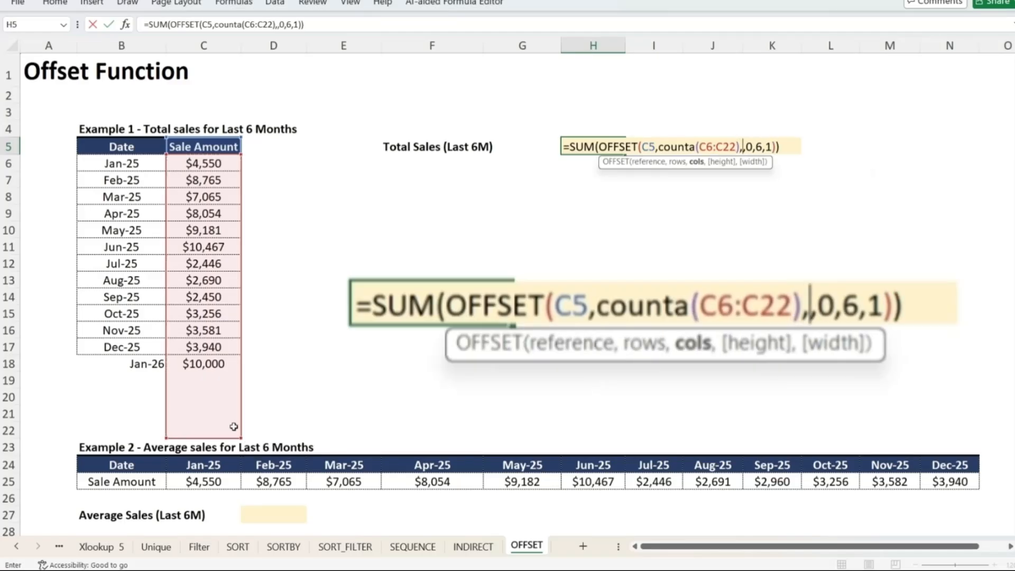
pyautogui.press('Delete')
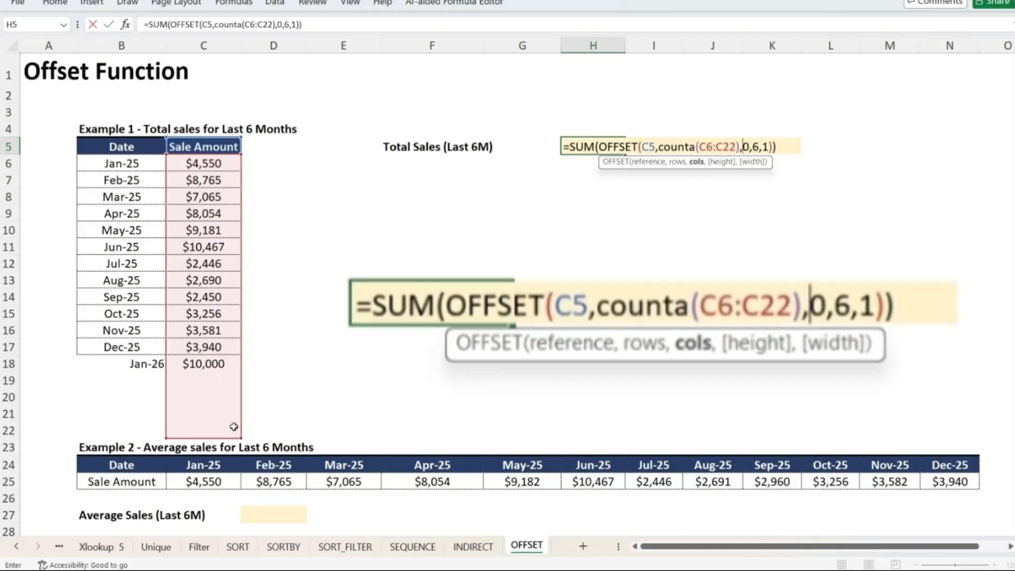
pyautogui.press('Return')
# Evaluate the COUNTA part of the H5 formula in place, then leave the formula unchanged
pyautogui.press('Up')
pyautogui.press('F2')
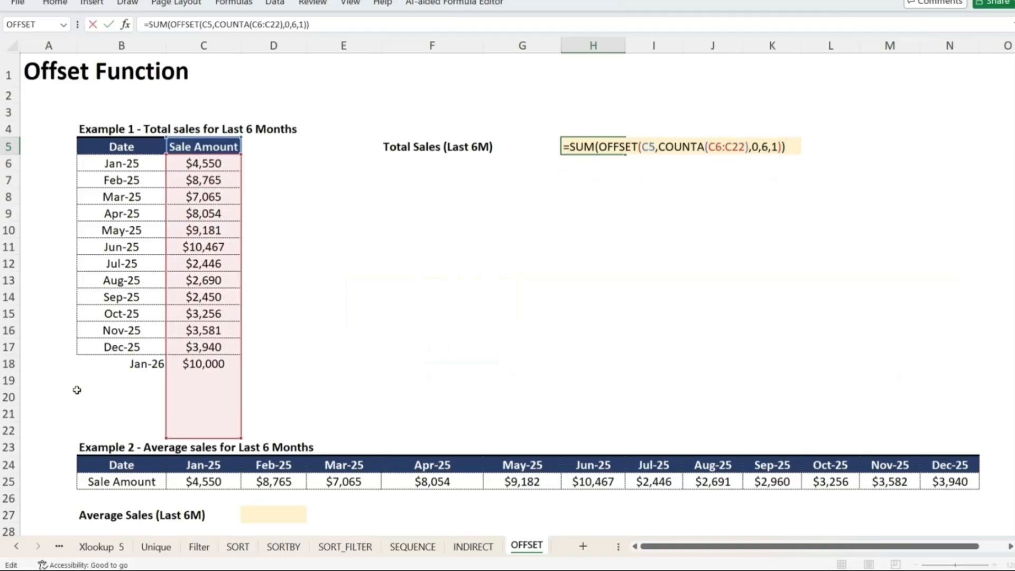
pyautogui.click(661, 150)
pyautogui.hotkey('ctrl', 'shift', 'Right')
pyautogui.hotkey('ctrl', 'shift', 'Right')
pyautogui.hotkey('ctrl', 'shift', 'Right')
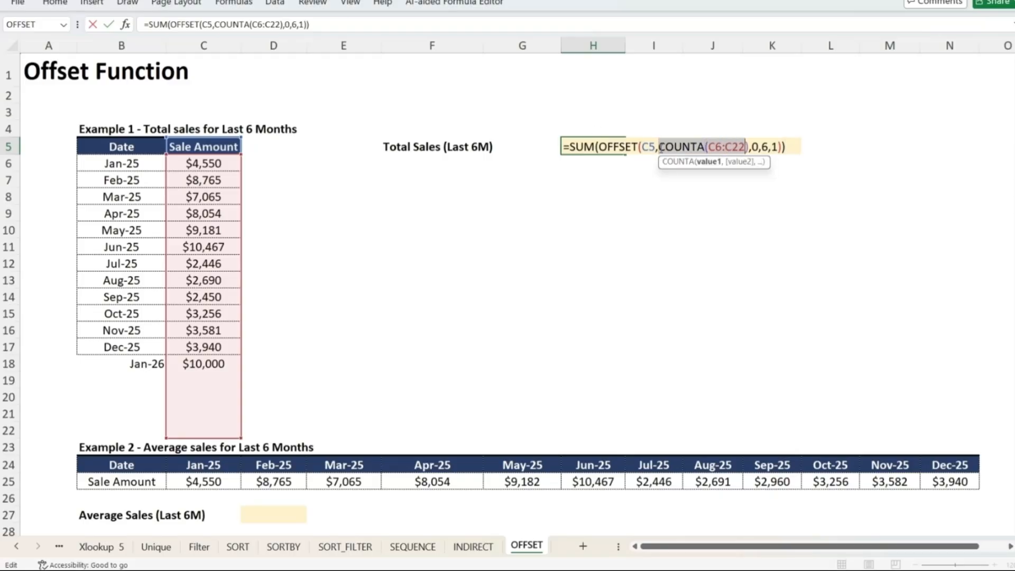
pyautogui.hotkey('shift', 'Right')
pyautogui.press('F9')
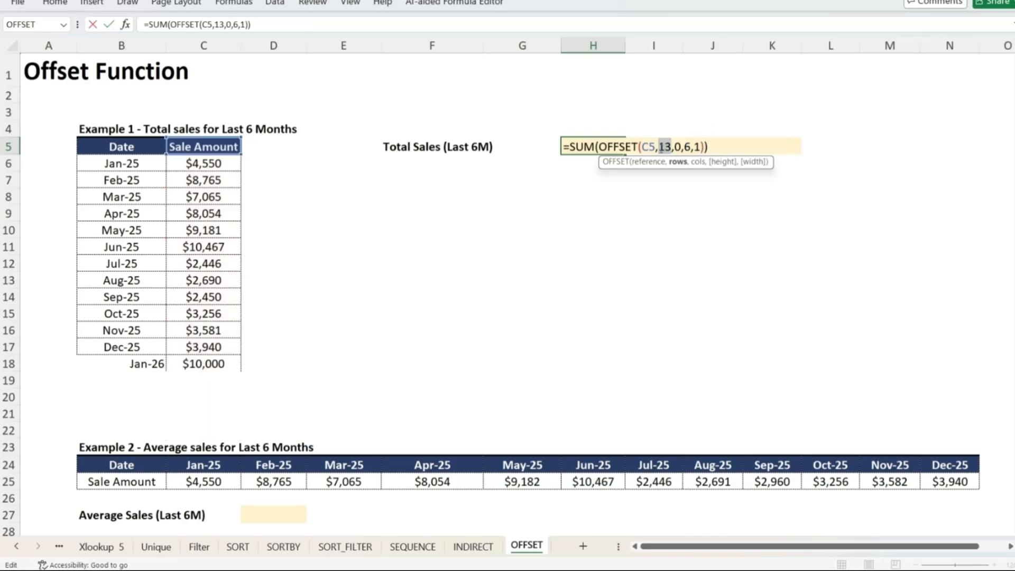
pyautogui.press('Escape')
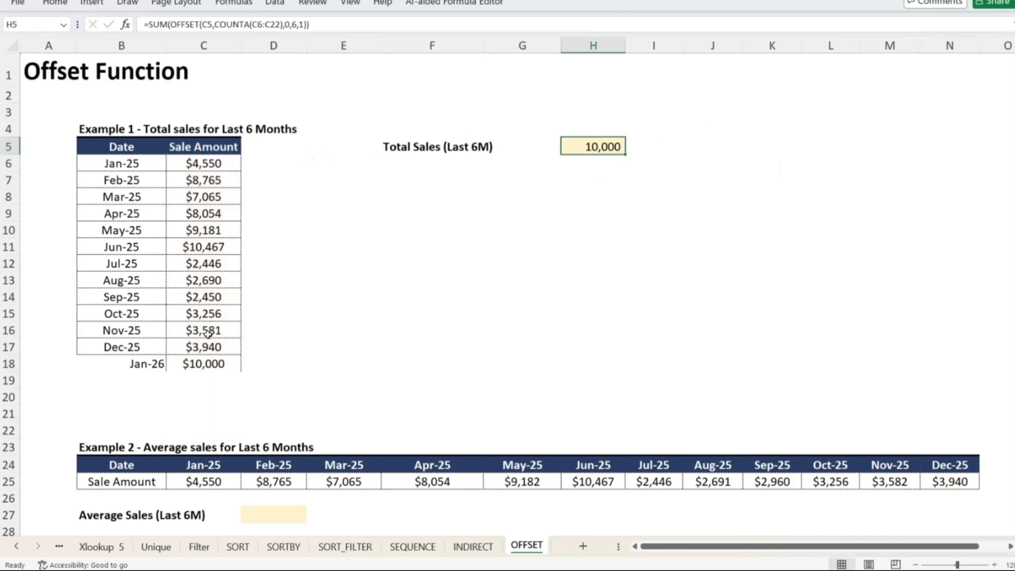
# Change the OFFSET height argument in H5 to -6, then select C13:C18 to compare the total
pyautogui.click(213, 362)
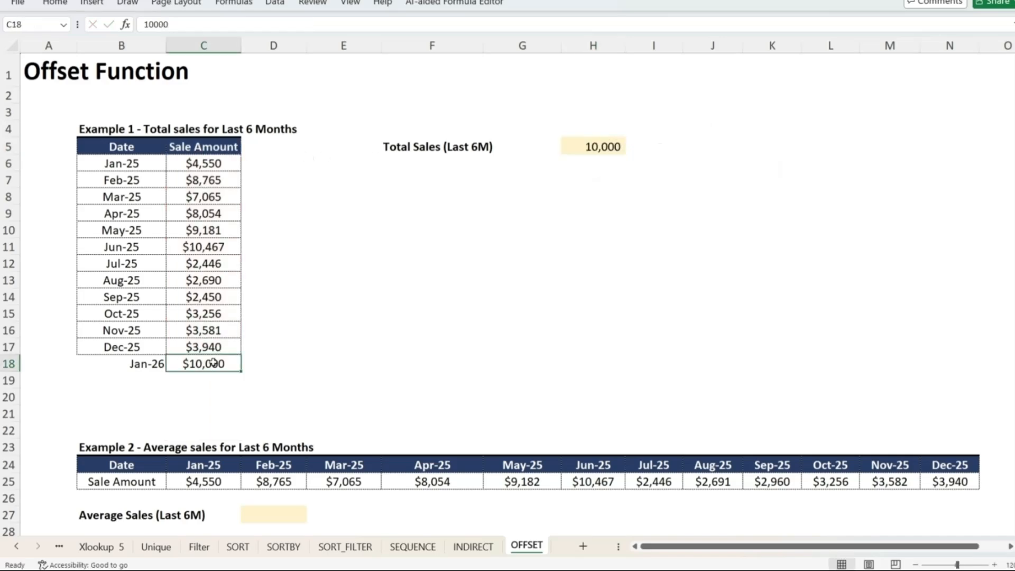
pyautogui.click(590, 143)
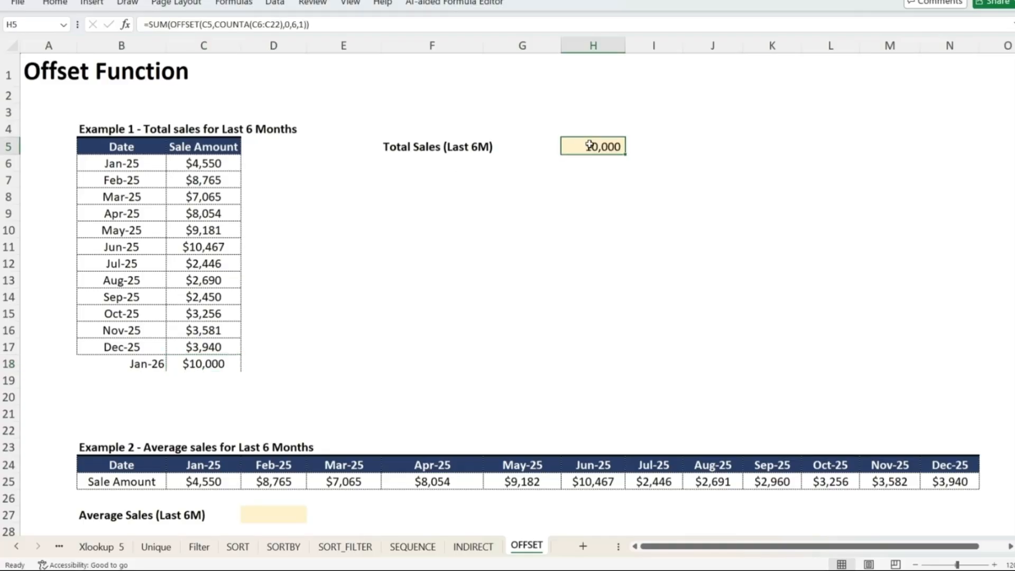
pyautogui.press('F2')
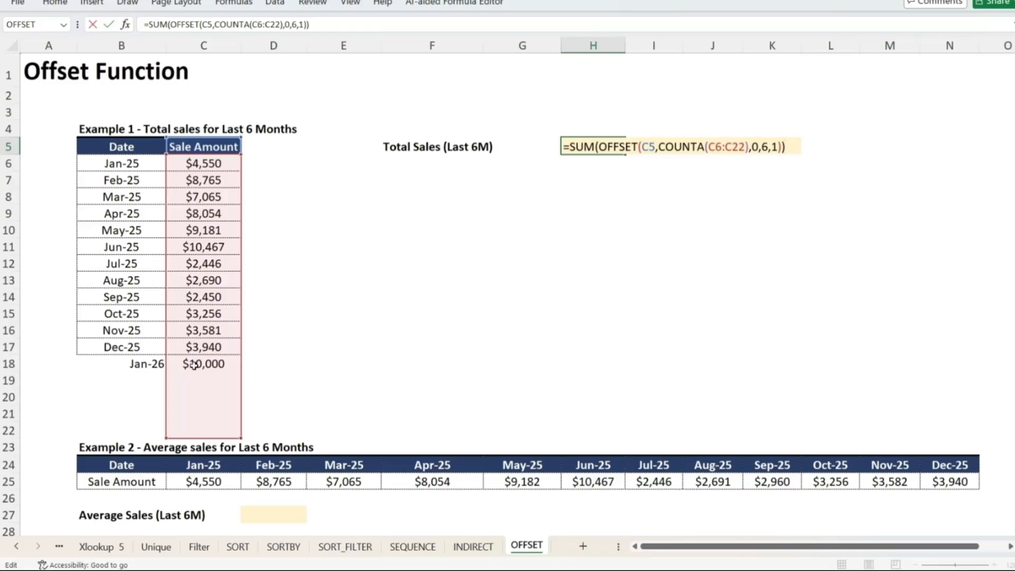
pyautogui.click(765, 147)
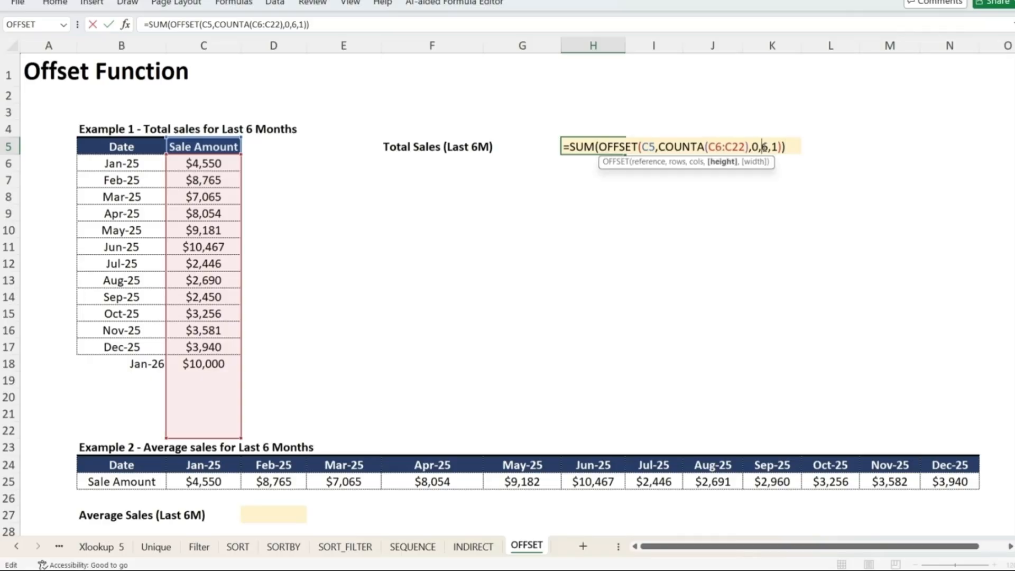
pyautogui.write('-')
pyautogui.press('Return')
pyautogui.press('Up')
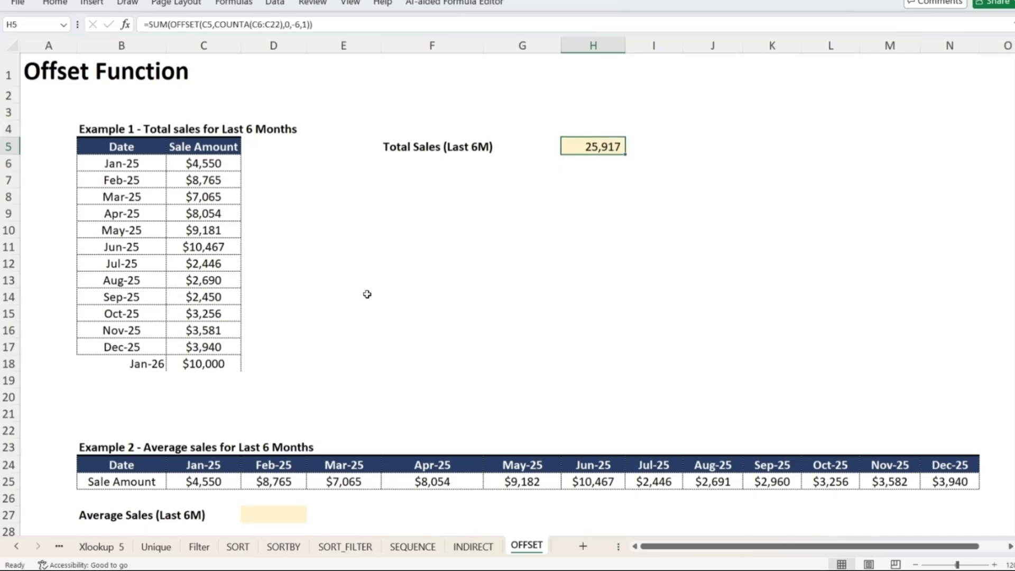
pyautogui.click(210, 280)
pyautogui.hotkey('ctrl', 'shift', 'Down')
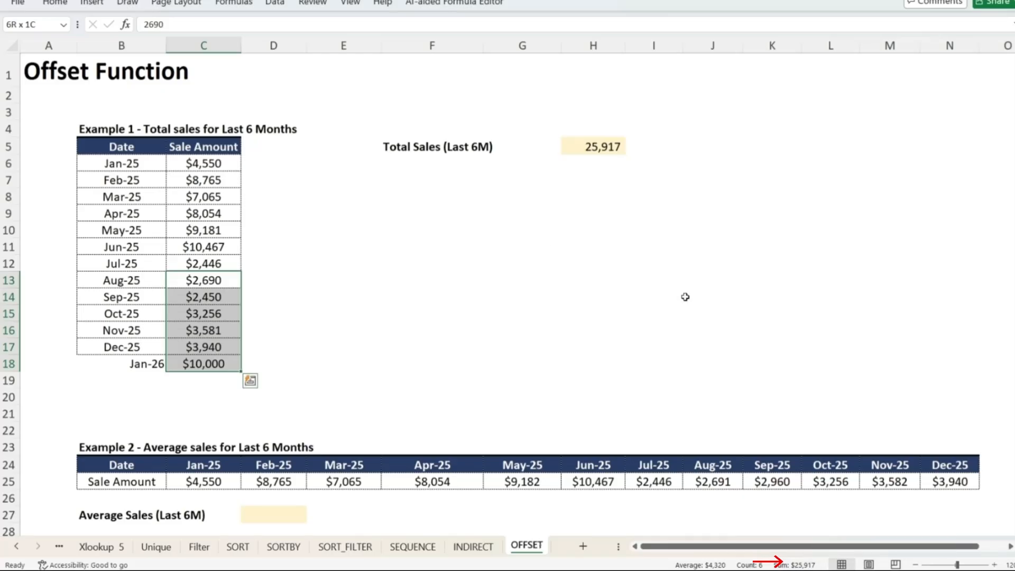
# Add Feb 2026 below the table with sale amount 5000, then select C14:C19 to compare the total
pyautogui.click(143, 378)
pyautogui.write('F')
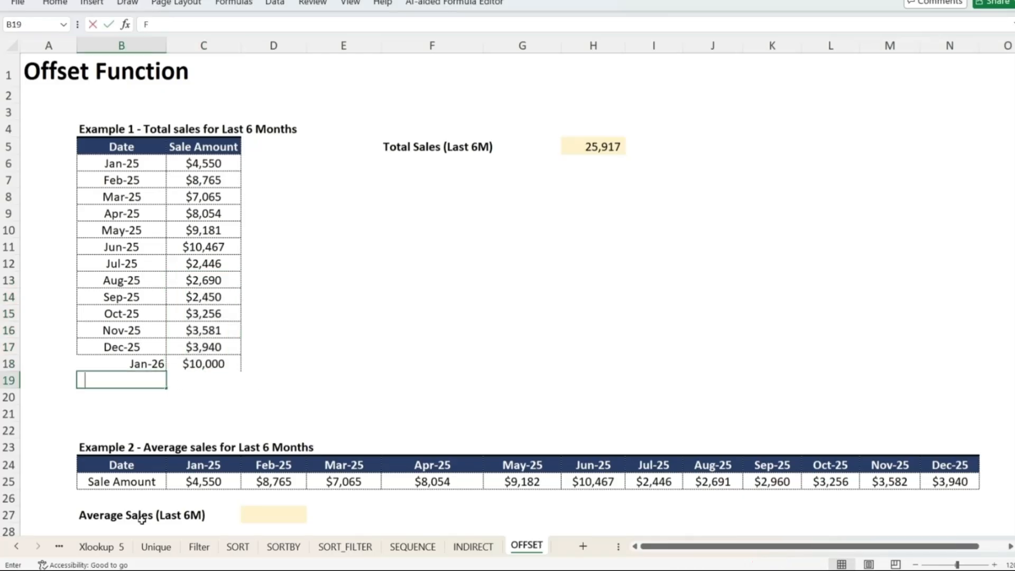
pyautogui.write('eb 2026')
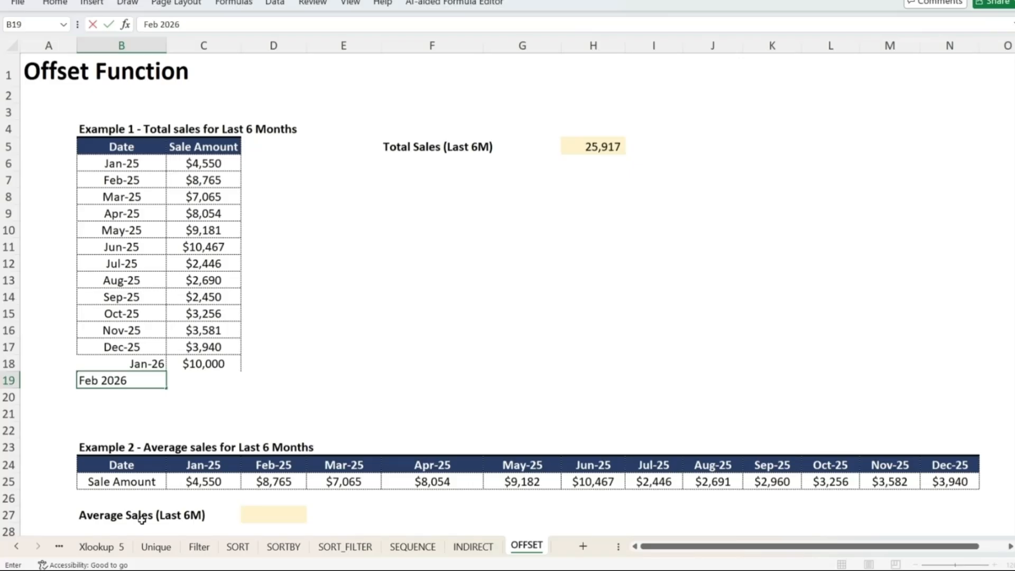
pyautogui.press('Return')
pyautogui.press('Up')
pyautogui.press('Right')
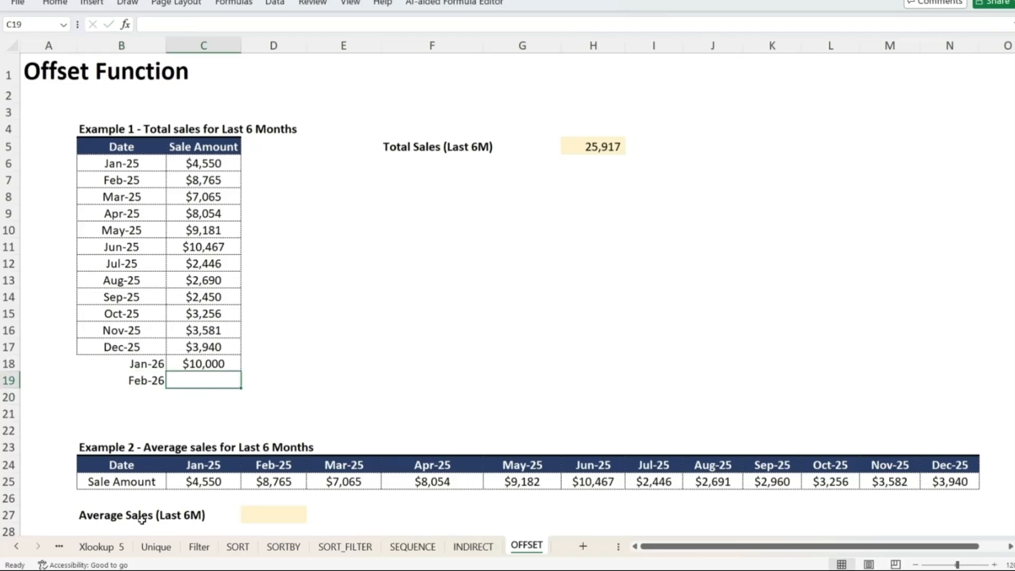
pyautogui.write('5000')
pyautogui.press('Return')
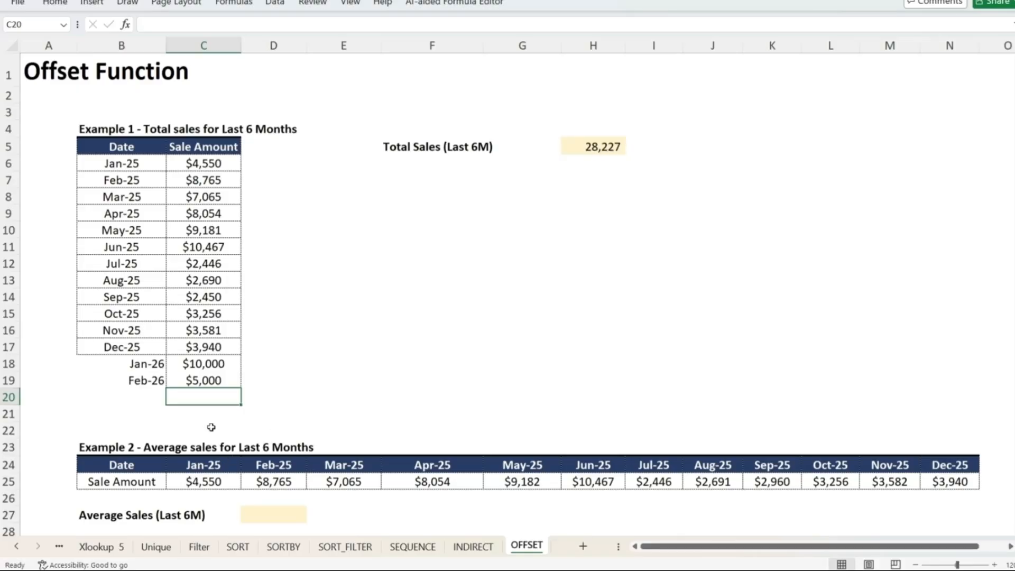
pyautogui.click(181, 298)
pyautogui.hotkey('ctrl', 'shift', 'Down')
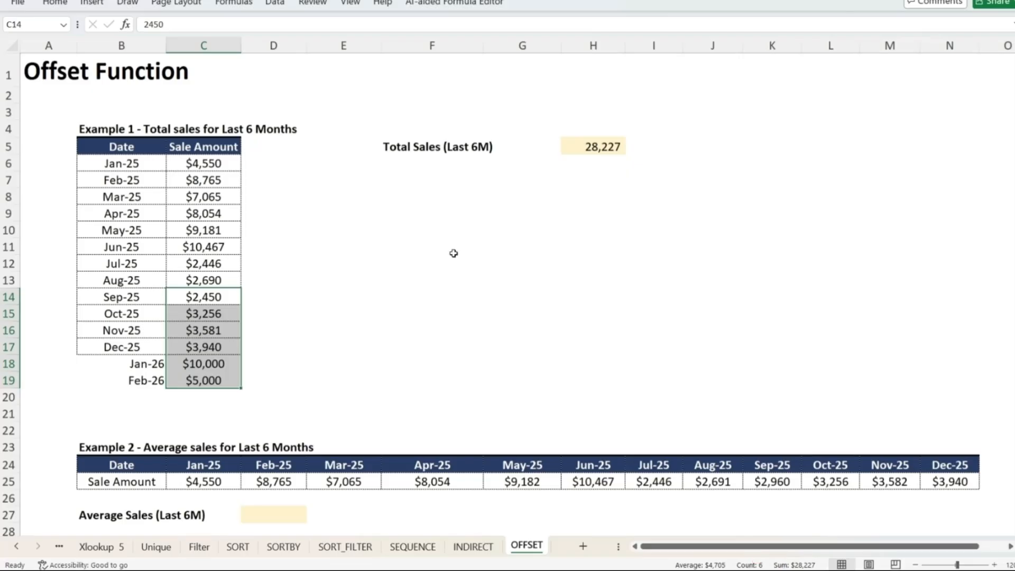
# Add March 2026 with sale amount 20000, then select C15:C20 to compare the total
pyautogui.click(220, 396)
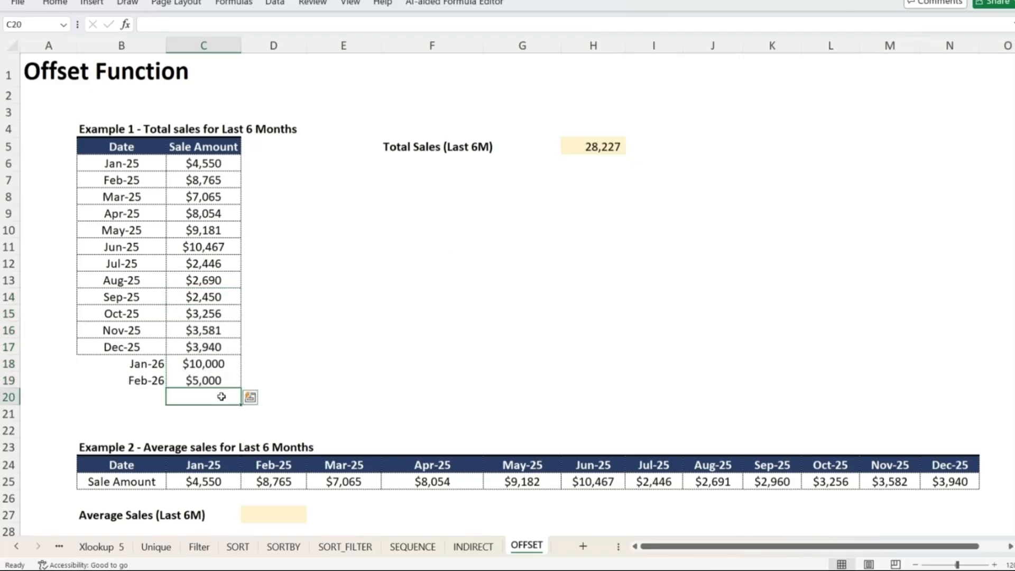
pyautogui.press('Left')
pyautogui.write('March 20')
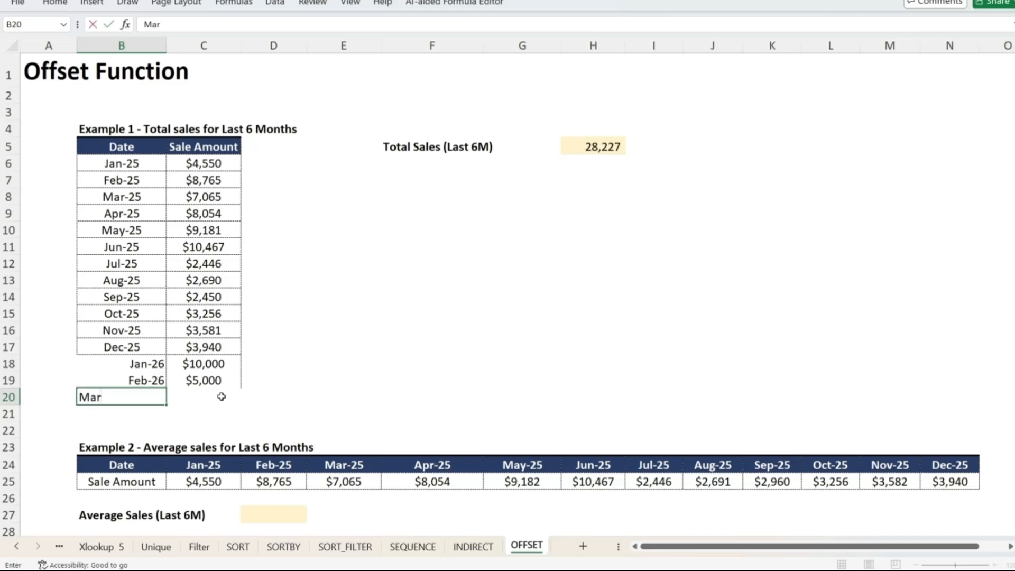
pyautogui.press('Return')
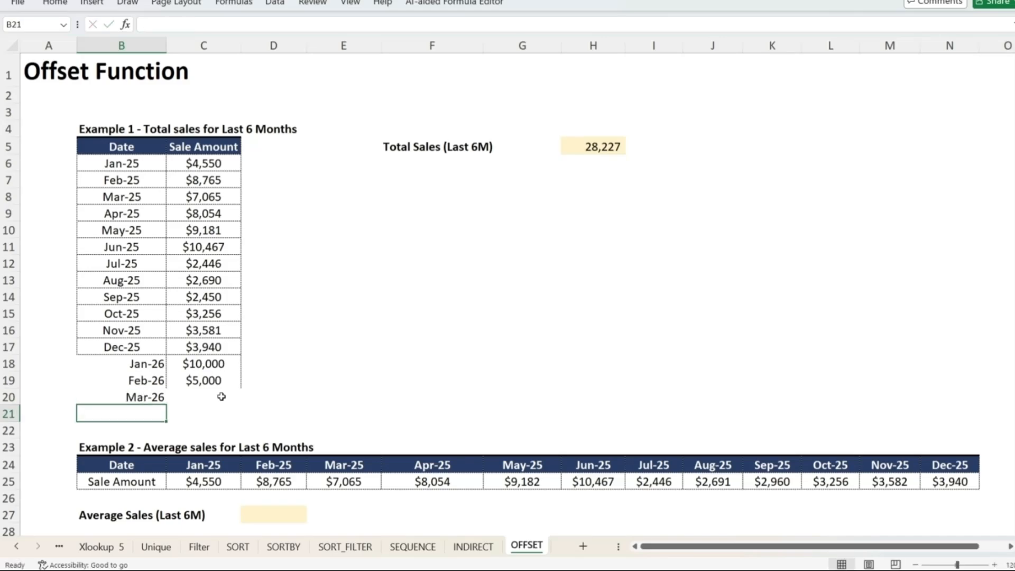
pyautogui.click(221, 396)
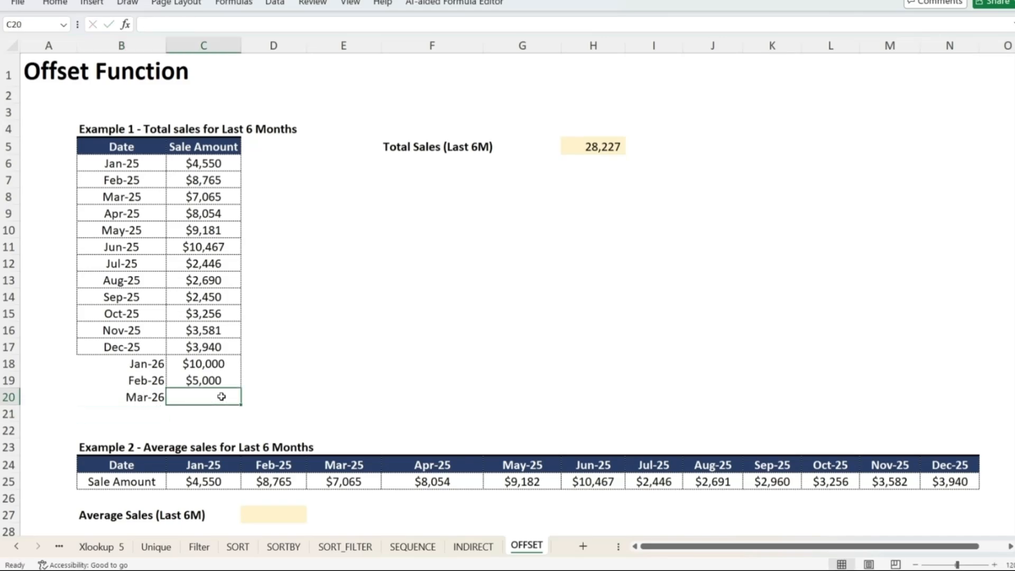
pyautogui.write('20000')
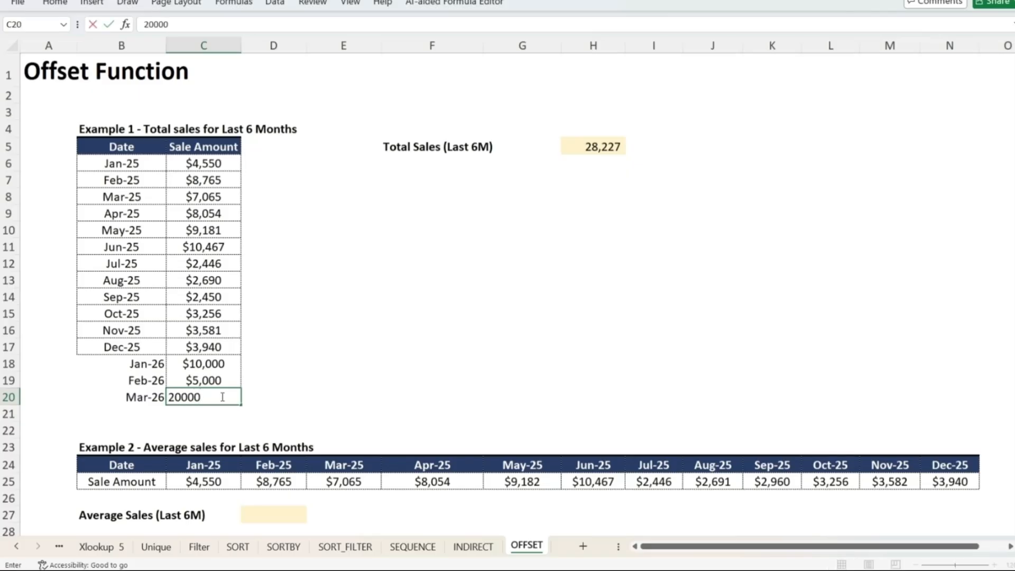
pyautogui.hotkey('ctrl', 'Return')
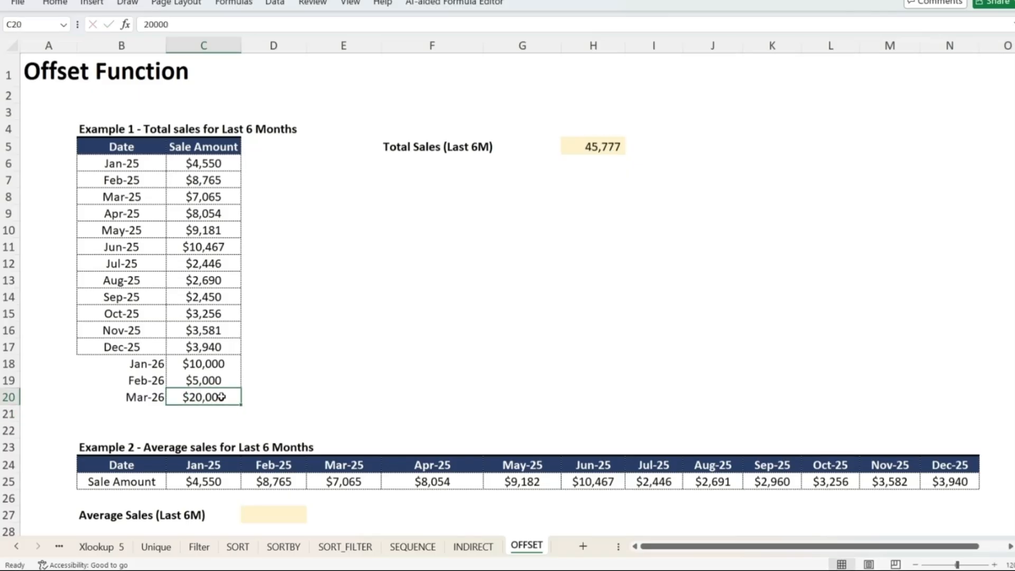
pyautogui.moveTo(221, 397); pyautogui.dragTo(193, 313)
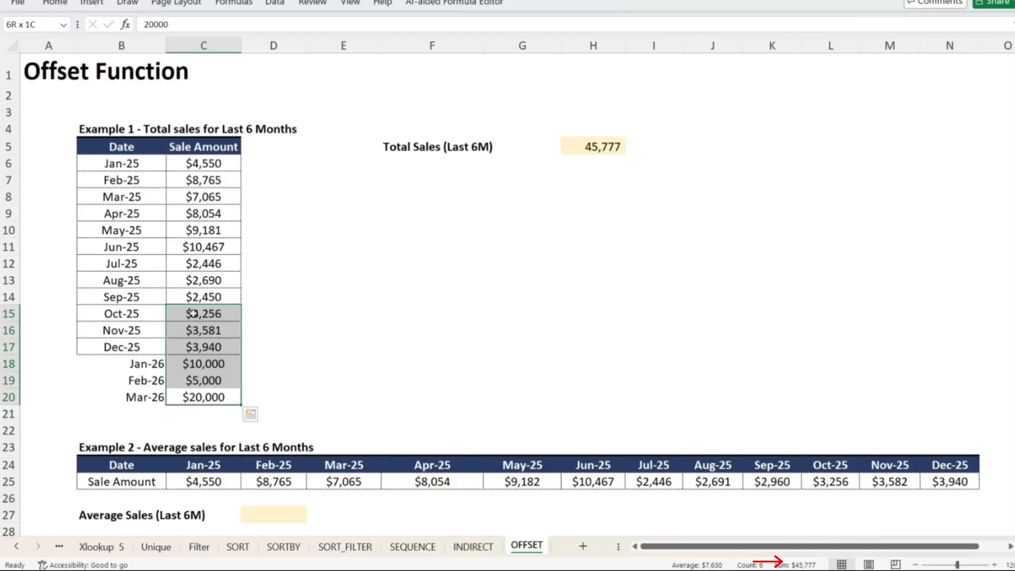
# Start an OFFSET formula in D27 with reference B25, rows 0 and columns COUNTA(C25:S25)
pyautogui.click(294, 376)
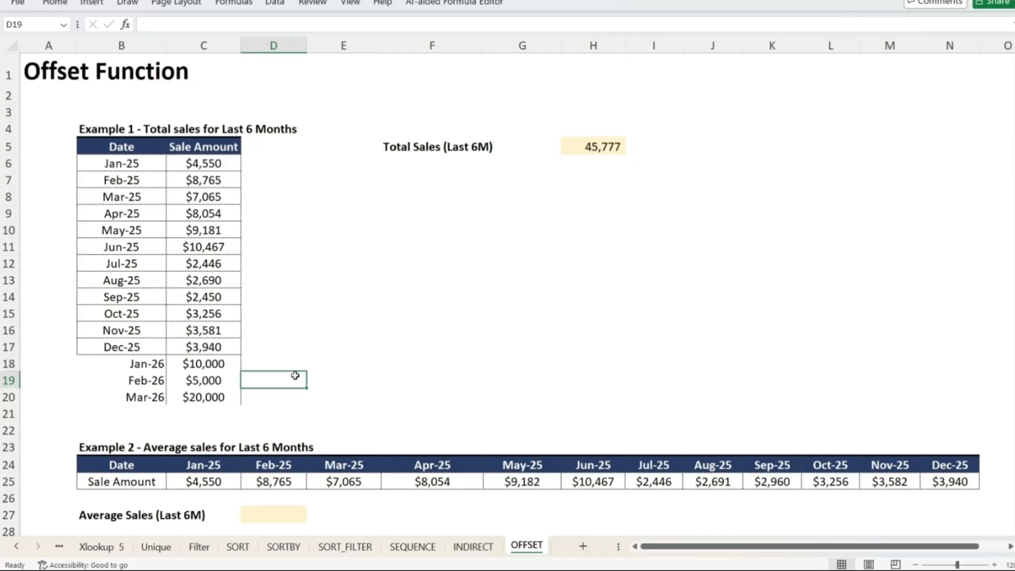
pyautogui.press('Down')
pyautogui.press('Down')
pyautogui.press('Down')
pyautogui.press('Down')
pyautogui.press('Down')
pyautogui.press('Down')
pyautogui.press('Down')
pyautogui.press('Down')
pyautogui.press('Down')
pyautogui.press('Down')
pyautogui.press('Down')
pyautogui.press('Down')
pyautogui.press('Down')
pyautogui.press('Down')
pyautogui.press('Down')
pyautogui.press('Down')
pyautogui.press('Down')
pyautogui.press('Down')
pyautogui.press('Down')
pyautogui.press('Down')
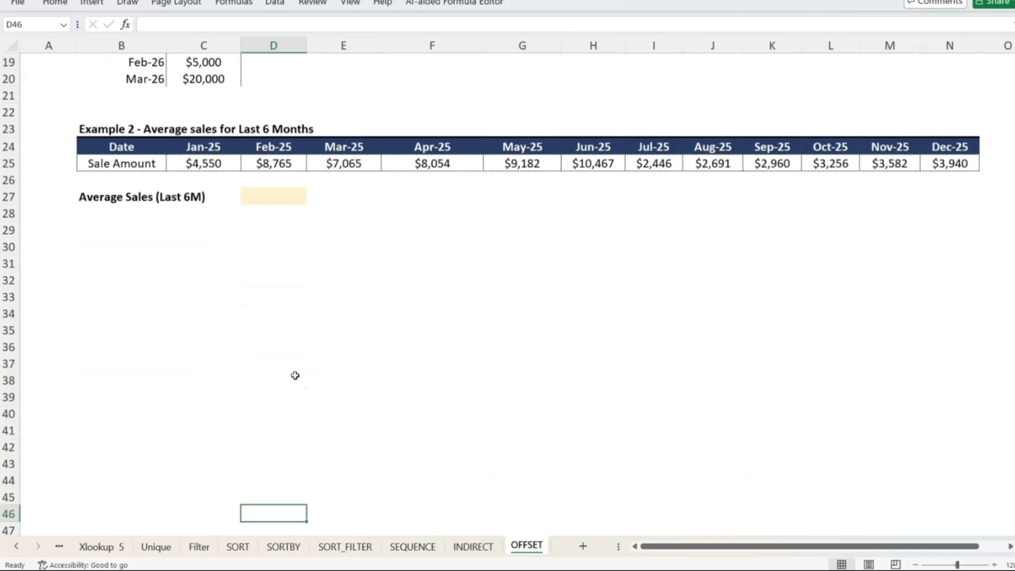
pyautogui.press('Up')
pyautogui.press('Up')
pyautogui.press('Up')
pyautogui.press('Up')
pyautogui.press('Up')
pyautogui.press('Up')
pyautogui.press('Up')
pyautogui.press('Up')
pyautogui.press('Up')
pyautogui.press('Up')
pyautogui.press('Up')
pyautogui.press('Up')
pyautogui.press('Up')
pyautogui.press('Up')
pyautogui.press('Up')
pyautogui.press('Up')
pyautogui.press('Up')
pyautogui.press('Up')
pyautogui.press('Up')
pyautogui.press('Up')
pyautogui.press('Up')
pyautogui.press('Up')
pyautogui.press('Down')
pyautogui.press('Down')
pyautogui.press('Down')
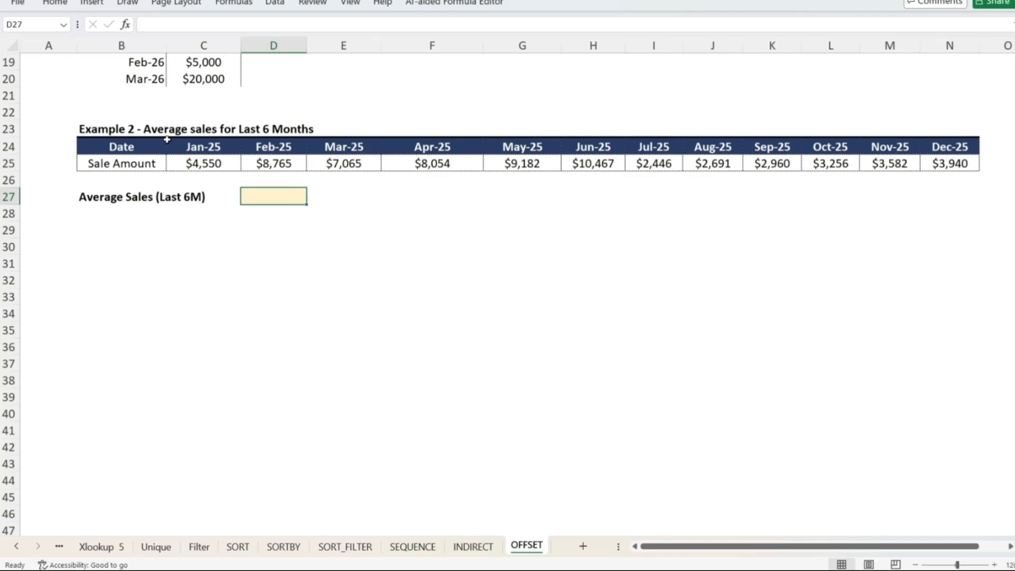
pyautogui.write('=')
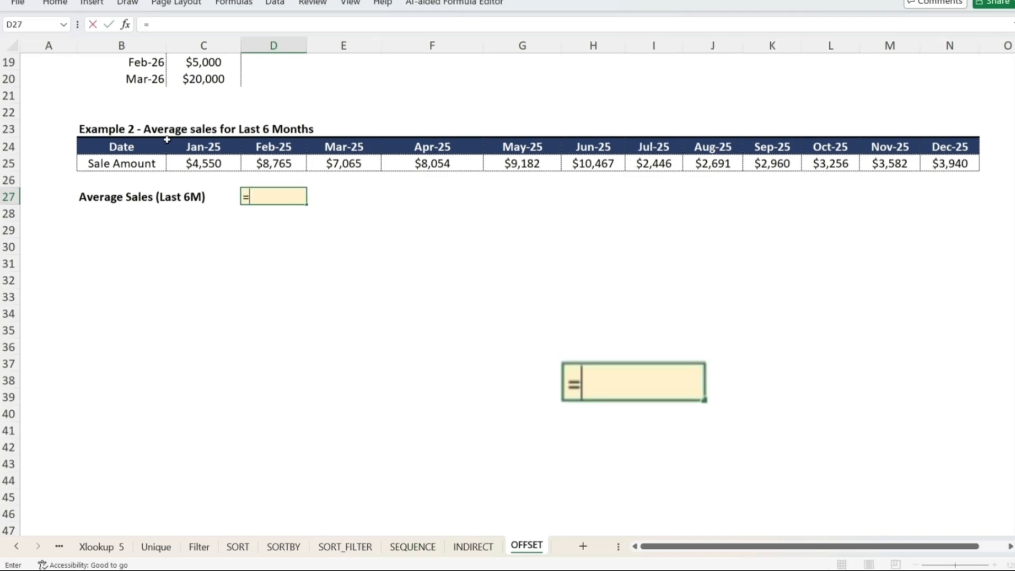
pyautogui.write('offset(')
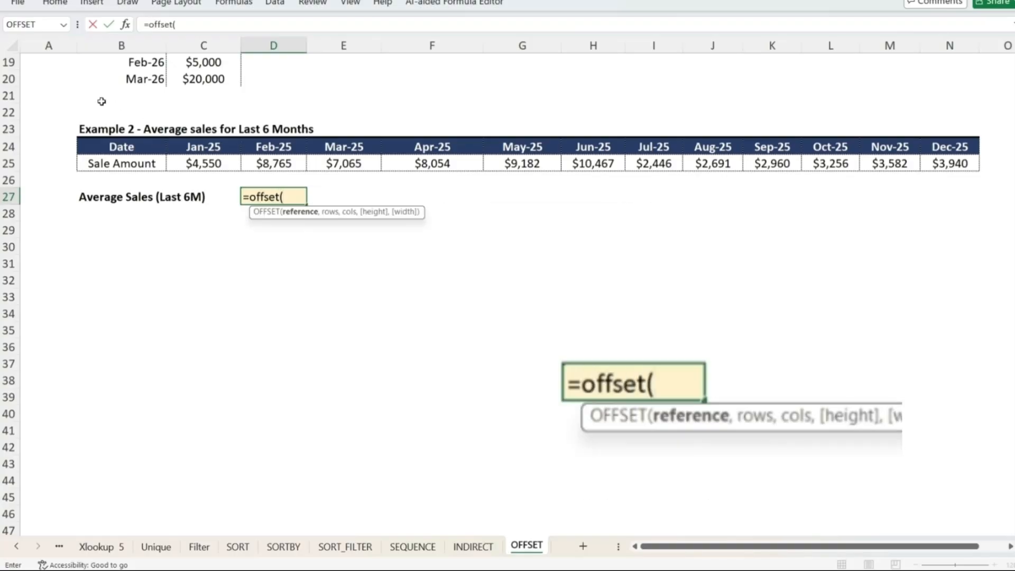
pyautogui.click(105, 166)
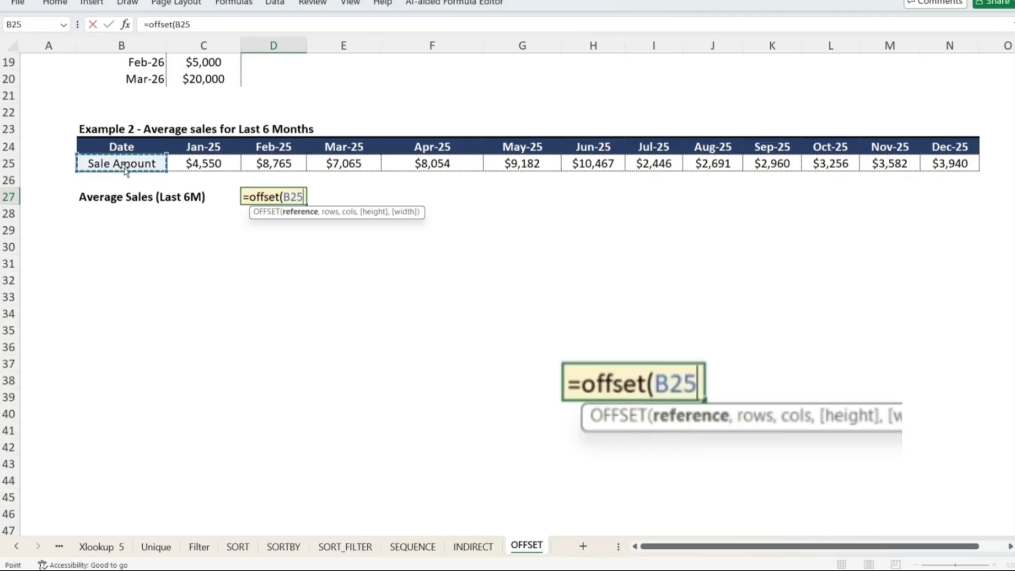
pyautogui.write(',')
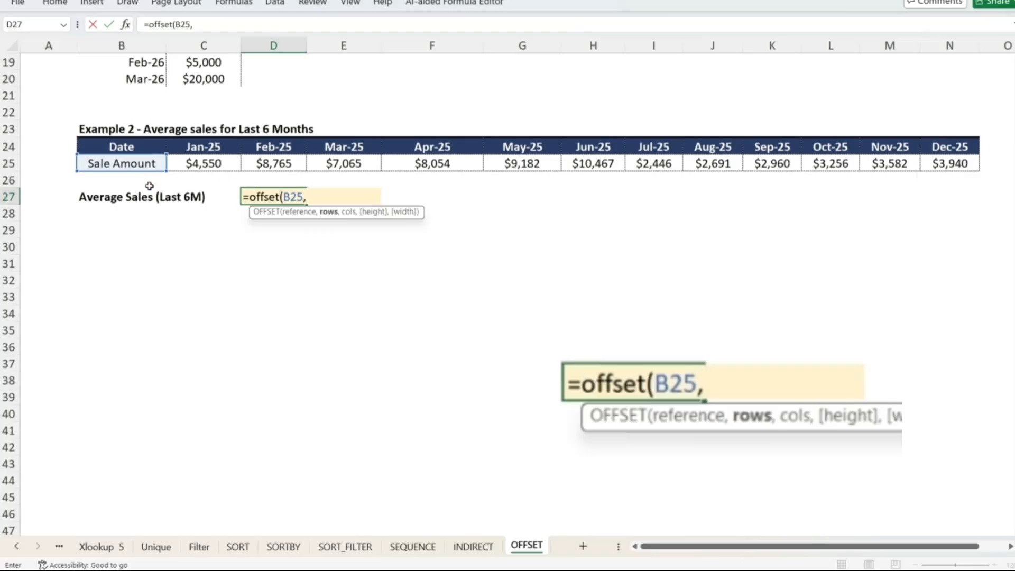
pyautogui.write('0,')
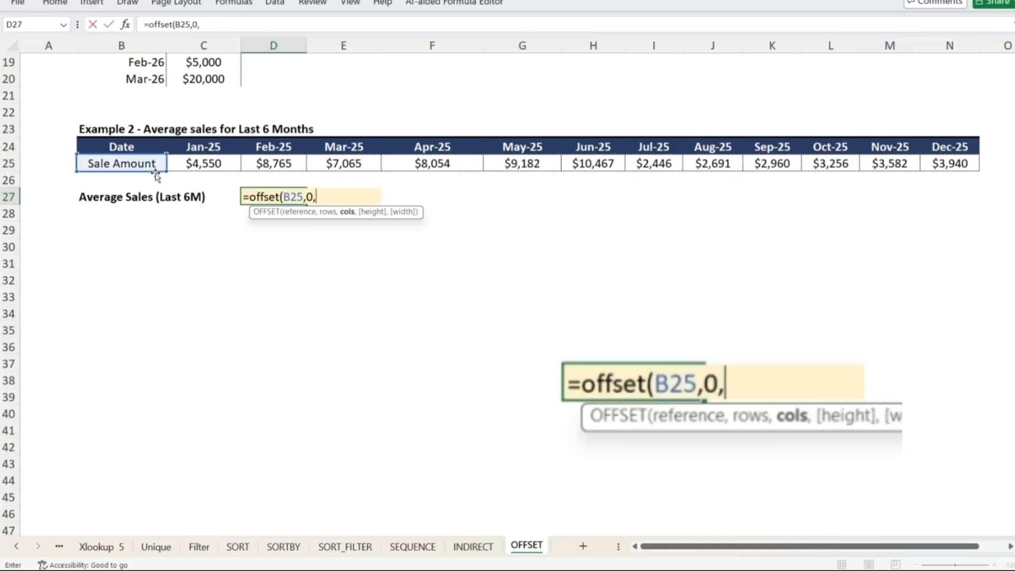
pyautogui.write('cout')
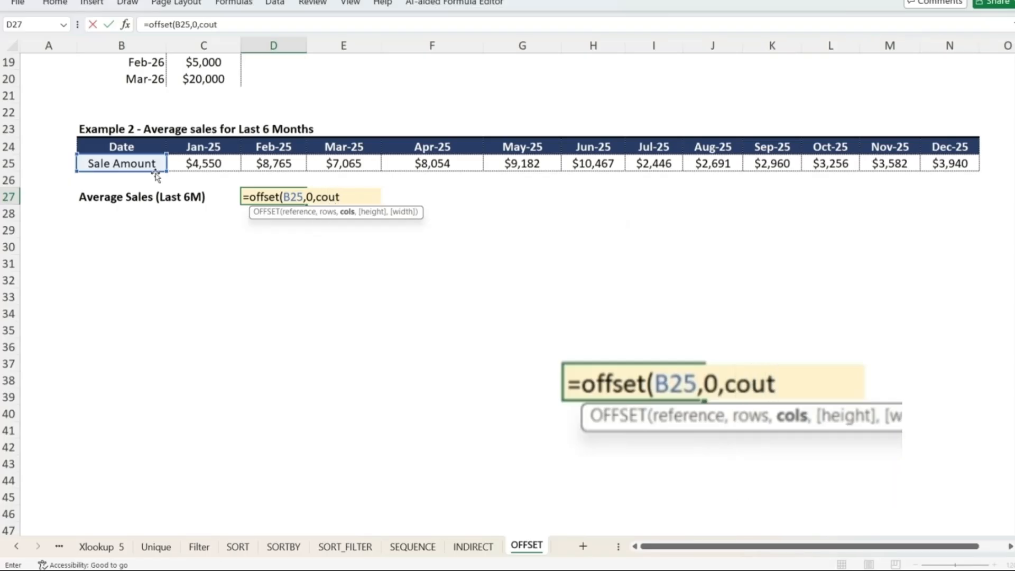
pyautogui.press('BackSpace')
pyautogui.write('nta')
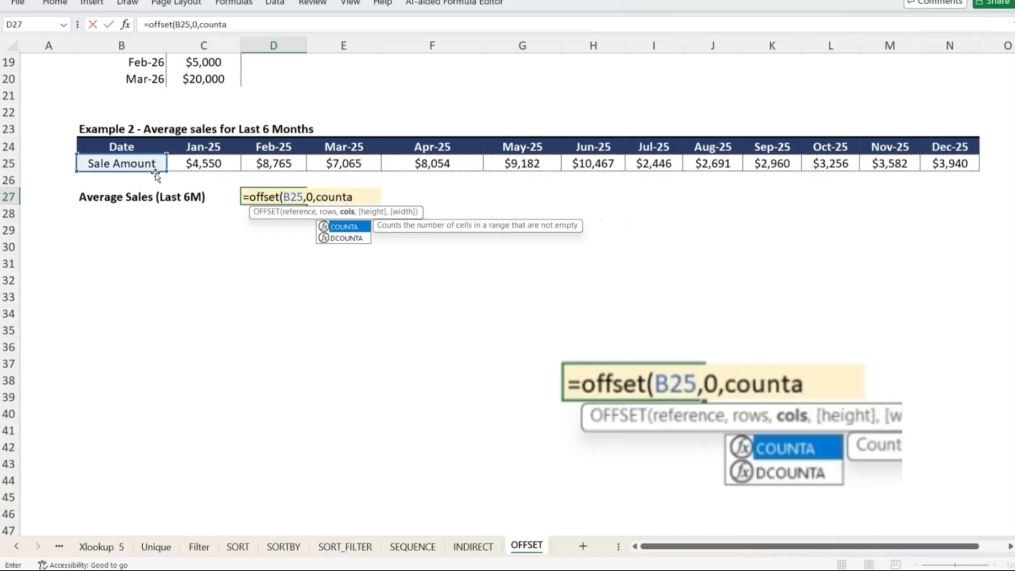
pyautogui.write('(')
pyautogui.press('Right')
pyautogui.press('Up')
pyautogui.press('Up')
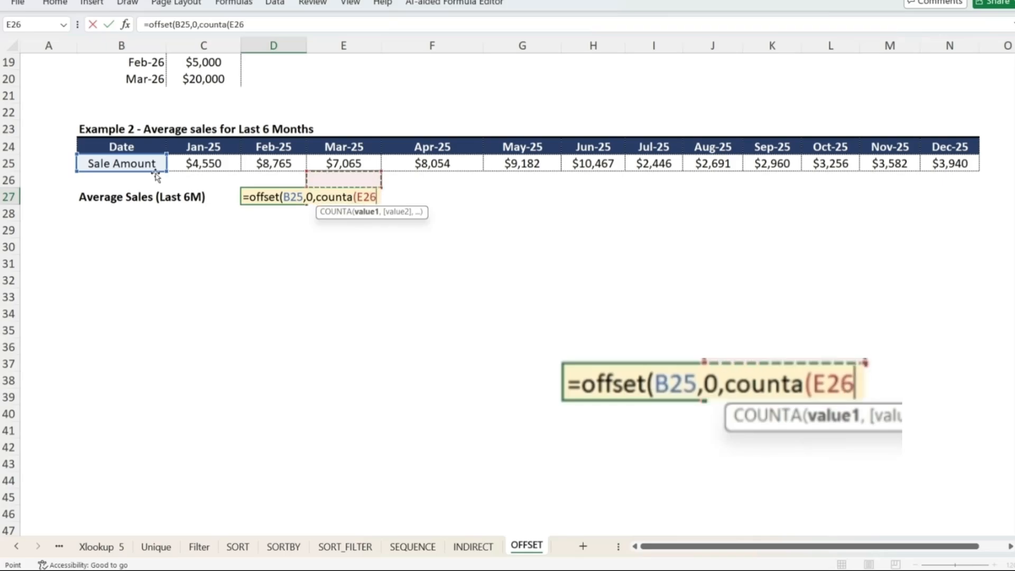
pyautogui.press('Left')
pyautogui.press('Left')
pyautogui.hotkey('shift', 'Right')
pyautogui.hotkey('shift', 'Right')
pyautogui.hotkey('shift', 'Right')
pyautogui.hotkey('shift', 'Right')
pyautogui.hotkey('shift', 'Right')
pyautogui.hotkey('shift', 'Right')
pyautogui.hotkey('shift', 'Right')
pyautogui.hotkey('shift', 'Right')
pyautogui.hotkey('shift', 'Right')
pyautogui.hotkey('shift', 'Right')
pyautogui.hotkey('shift', 'Right')
pyautogui.hotkey('shift', 'Right')
pyautogui.hotkey('shift', 'Right')
pyautogui.hotkey('shift', 'Right')
pyautogui.hotkey('shift', 'Right')
pyautogui.hotkey('shift', 'Right')
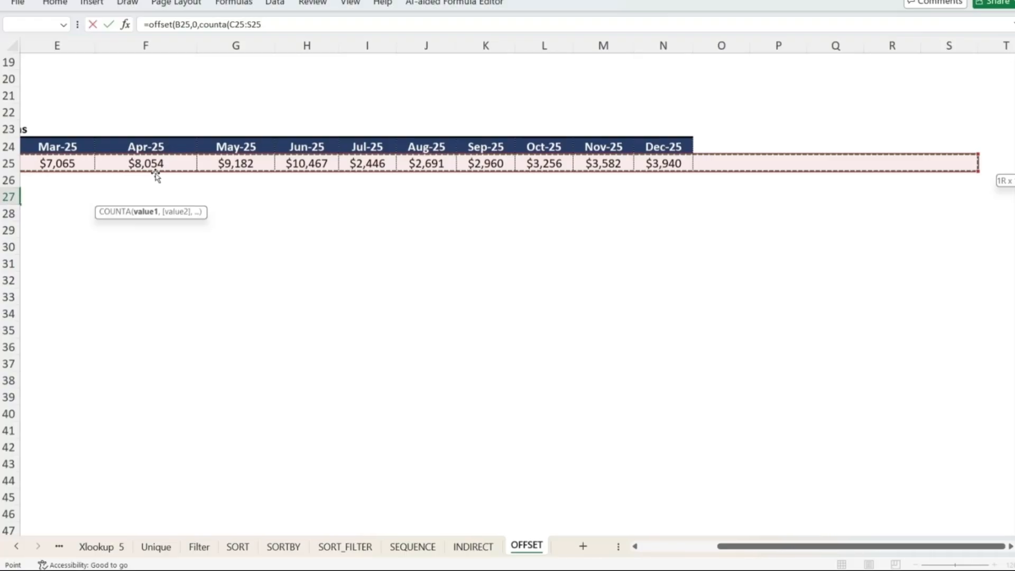
pyautogui.write(')')
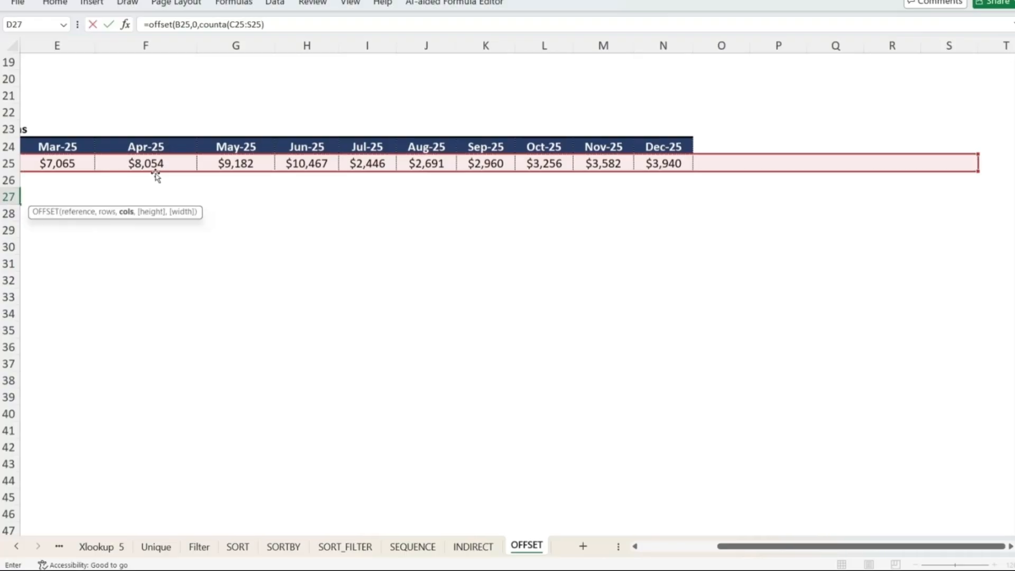
pyautogui.write(',')
# Finish the D27 formula with height 1 and width -6: =OFFSET(B25,0,COUNTA(C25:S25),1,-6)
pyautogui.press('Left')
pyautogui.press('Left')
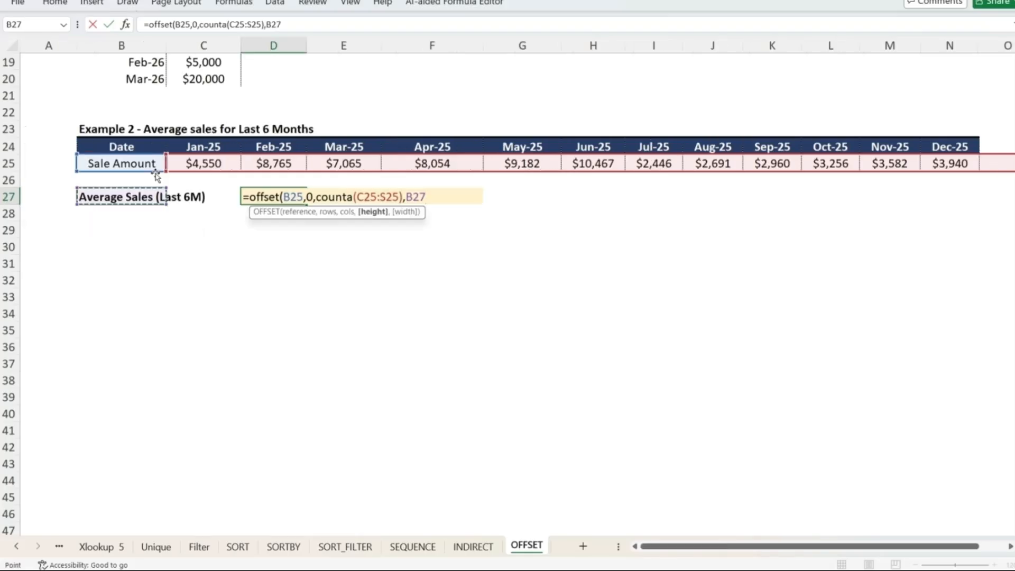
pyautogui.press('BackSpace')
pyautogui.press('BackSpace')
pyautogui.press('BackSpace')
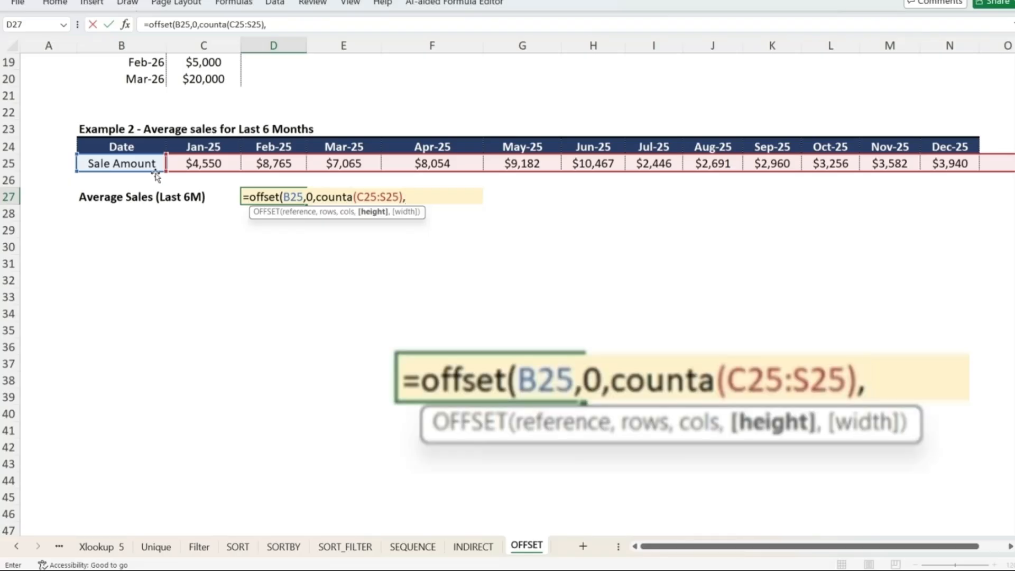
pyautogui.write('1')
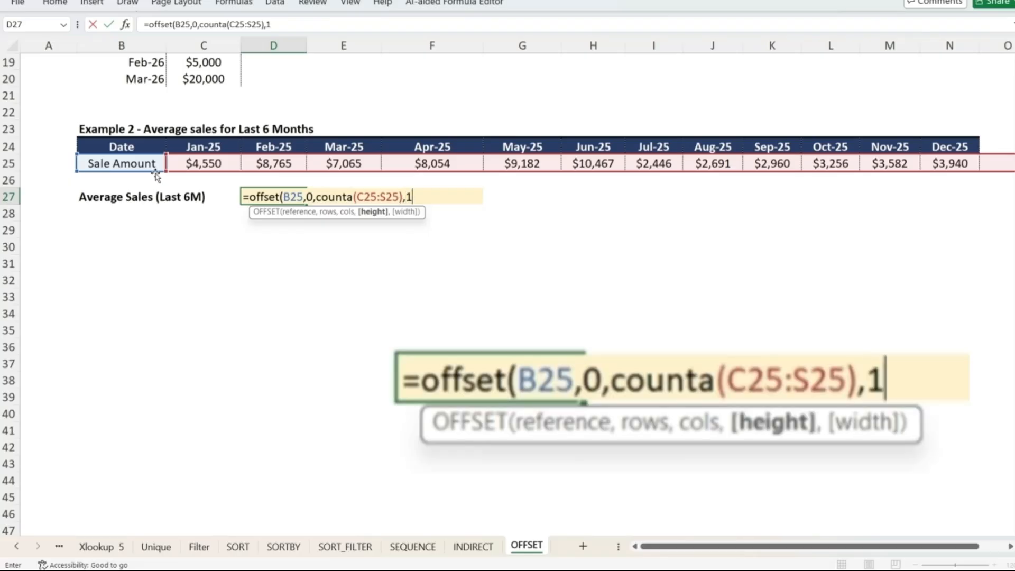
pyautogui.write(',')
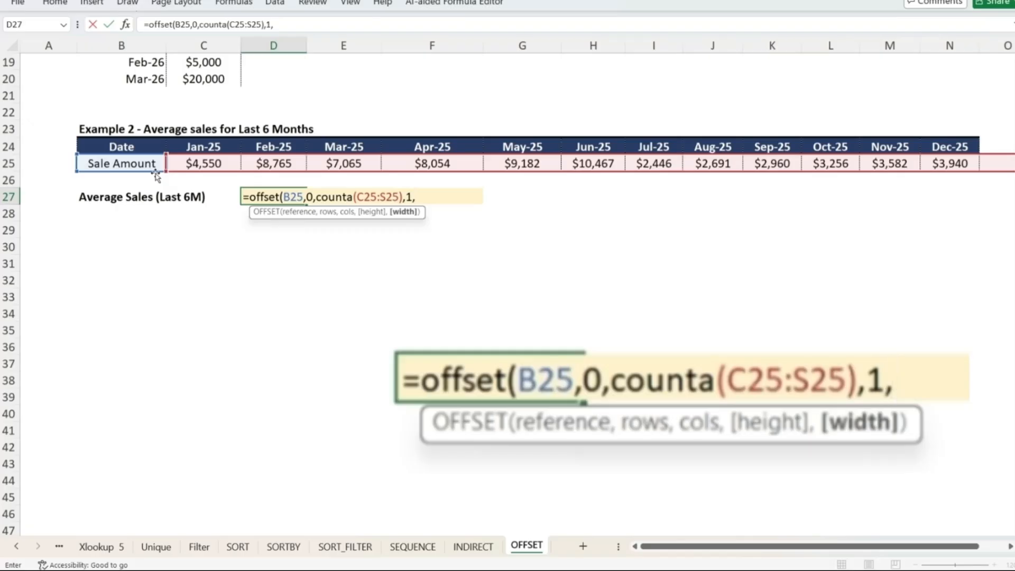
pyautogui.write('-6')
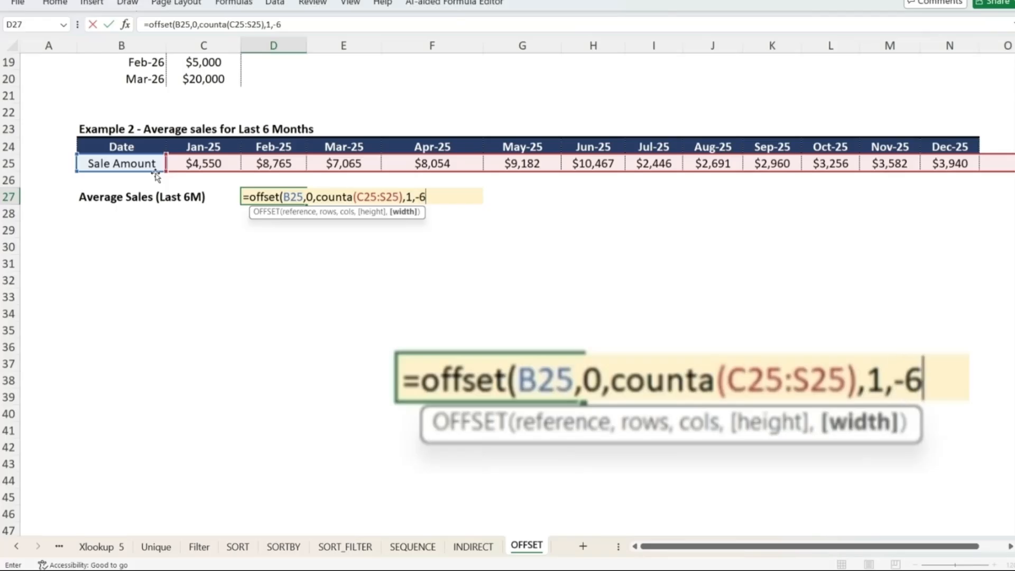
pyautogui.write(')')
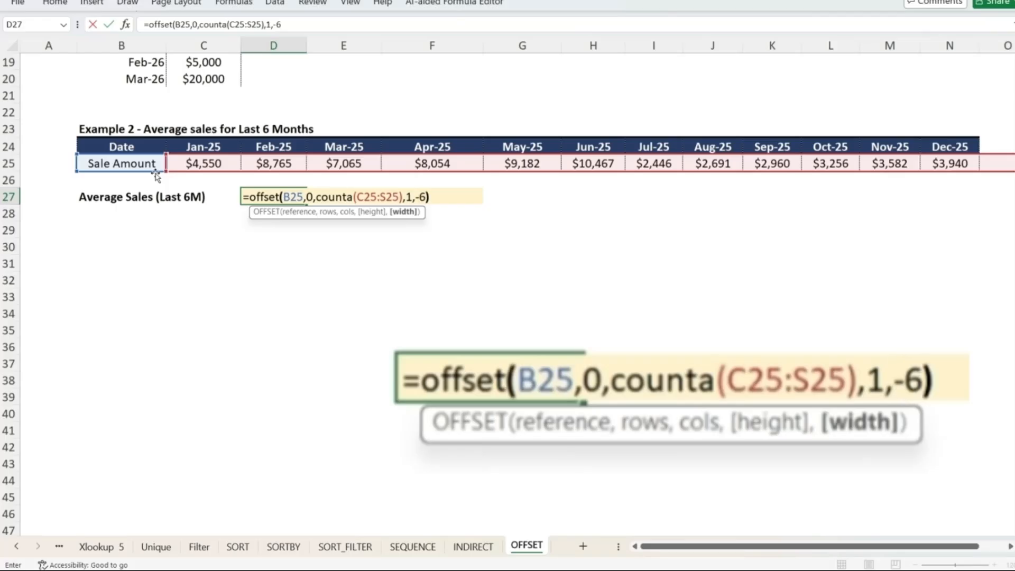
pyautogui.press('Return')
# Commit the OFFSET formula in D27 and review the six spilled values it returns across row 27
pyautogui.press('Up')
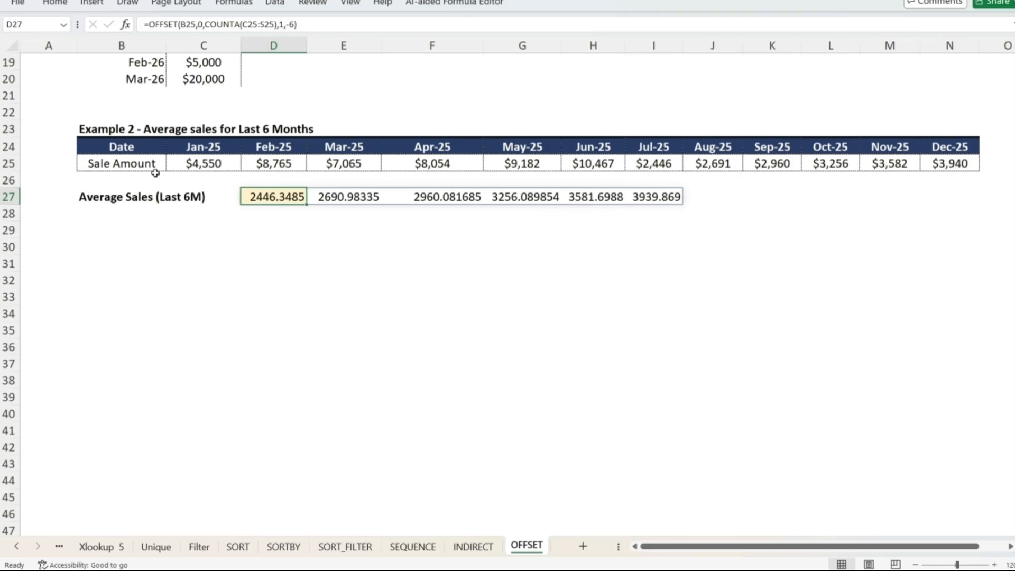
pyautogui.press('Right')
pyautogui.press('Right')
pyautogui.press('Right')
pyautogui.press('Right')
pyautogui.press('Right')
pyautogui.press('Up')
pyautogui.press('Up')
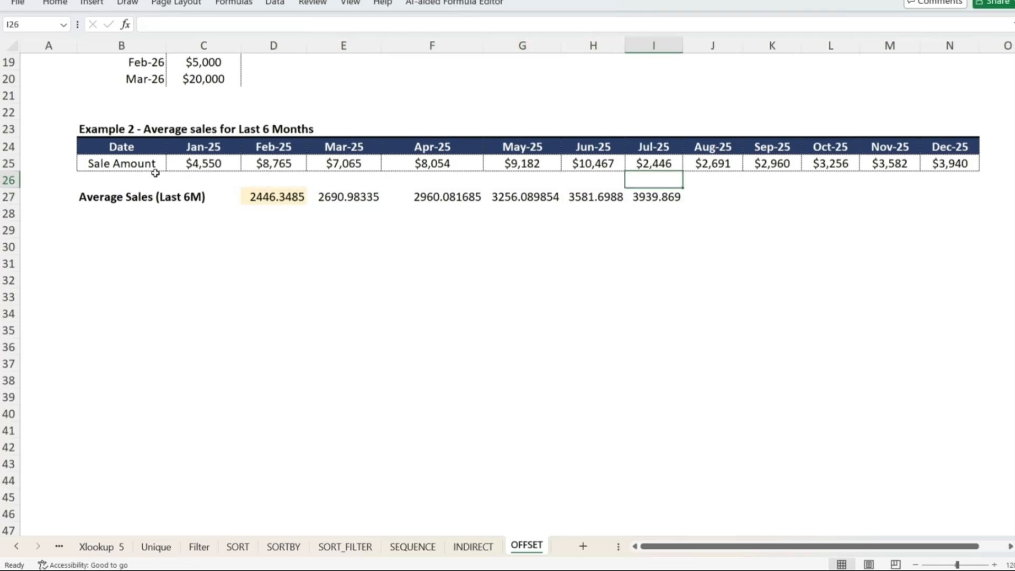
pyautogui.hotkey('ctrl', 'shift', 'Right')
pyautogui.press('Left')
pyautogui.press('Left')
pyautogui.press('Left')
pyautogui.press('Left')
pyautogui.press('Left')
pyautogui.press('Down')
pyautogui.press('Down')
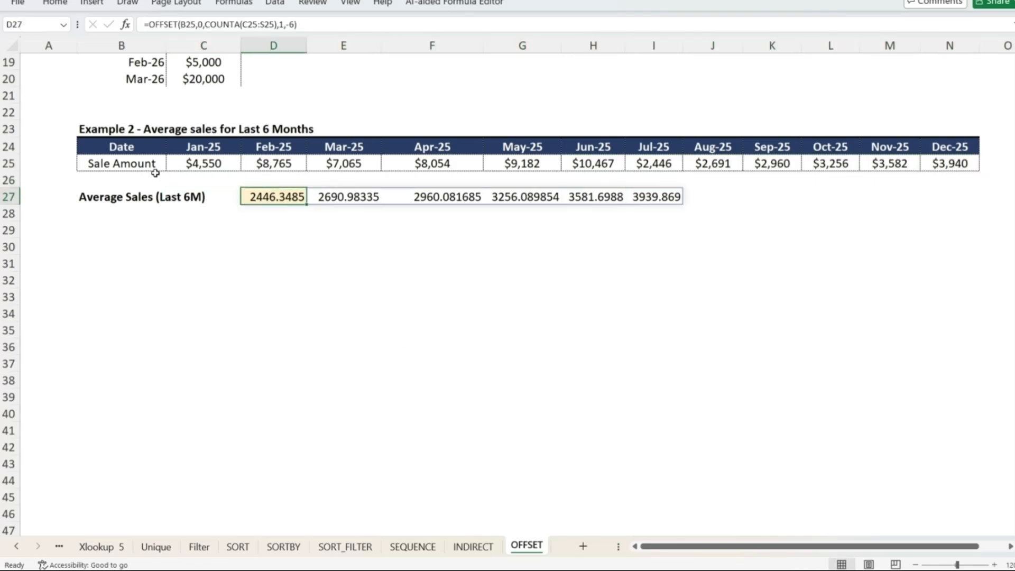
# Wrap the D27 formula in AVERAGE: =average(OFFSET(B25,0,COUNTA(C25:S25),1,-6))
pyautogui.press('F2')
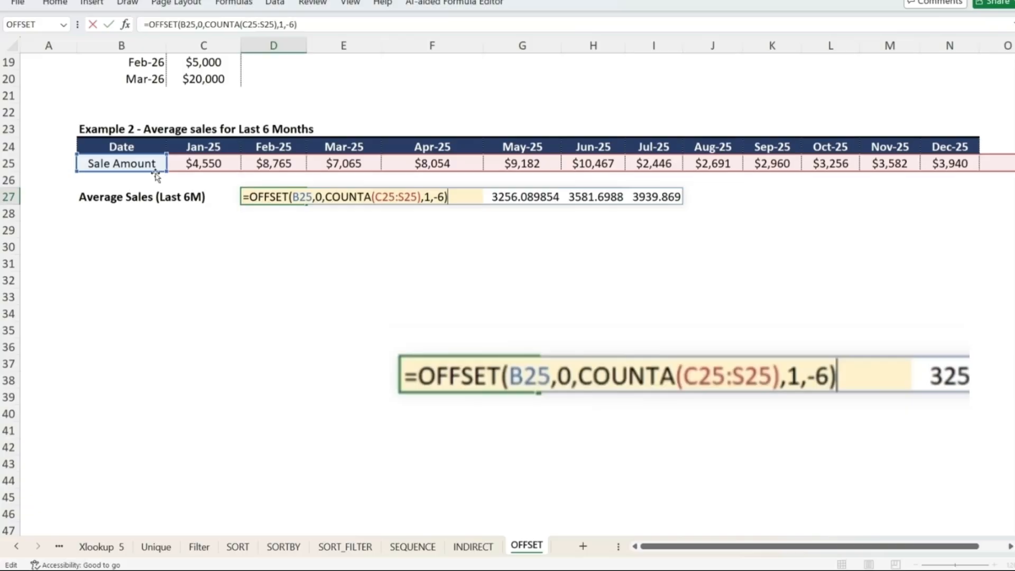
pyautogui.click(250, 198)
pyautogui.write('average')
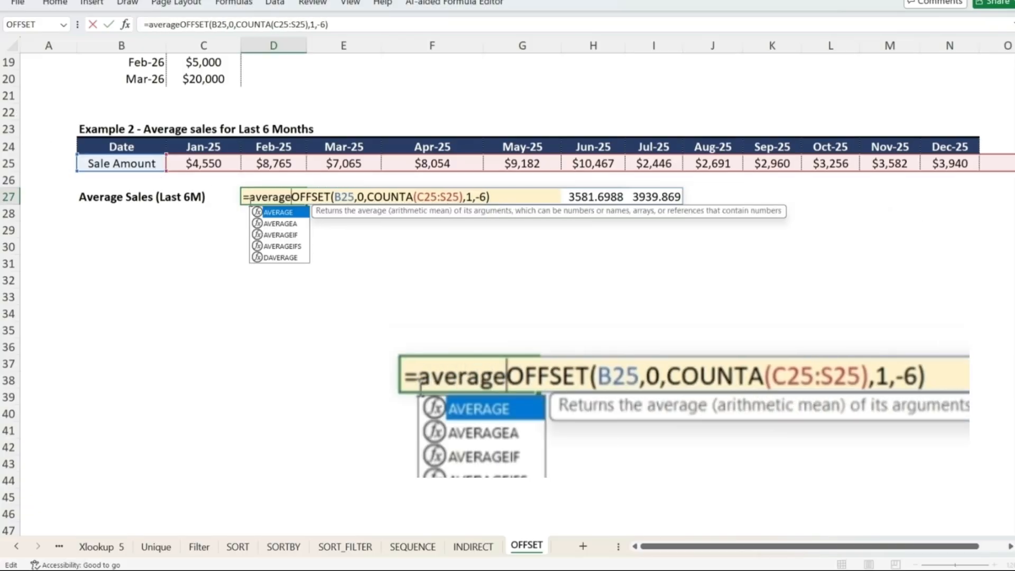
pyautogui.write('(')
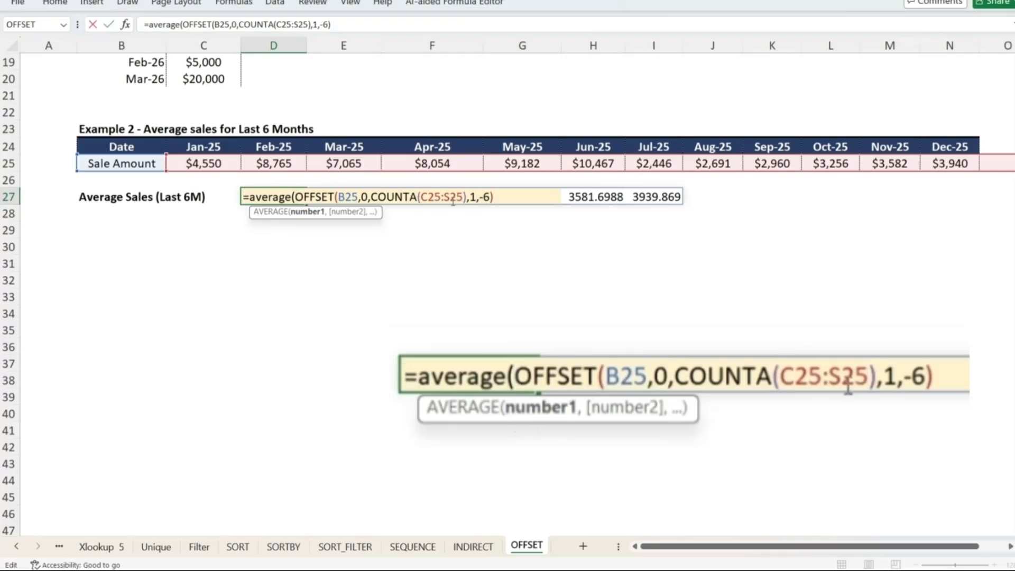
pyautogui.click(496, 197)
pyautogui.write(')')
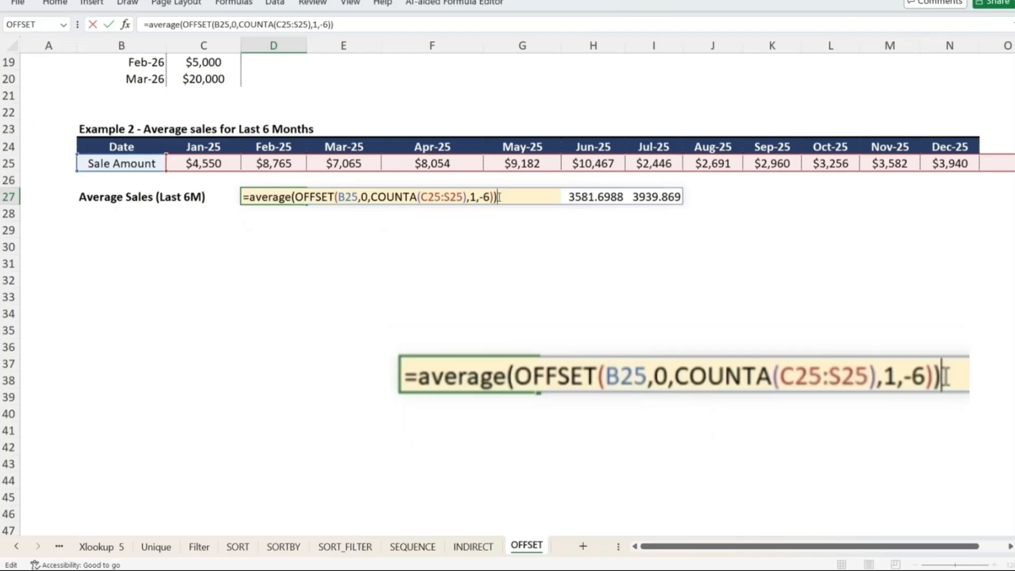
pyautogui.press('Return')
pyautogui.press('Up')
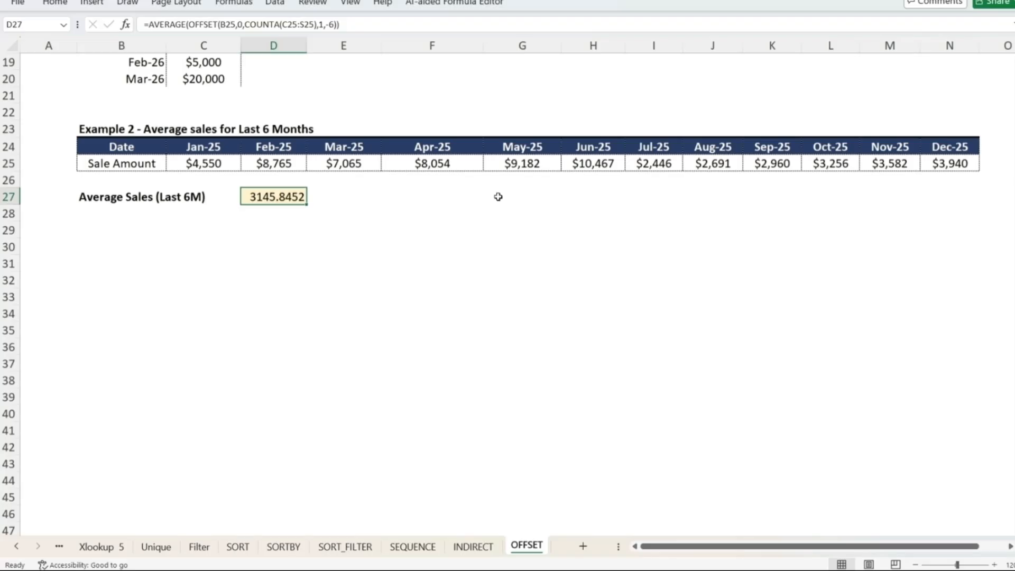
# Select the last six sale amounts, I25:N25, to compare with the average
pyautogui.click(701, 163)
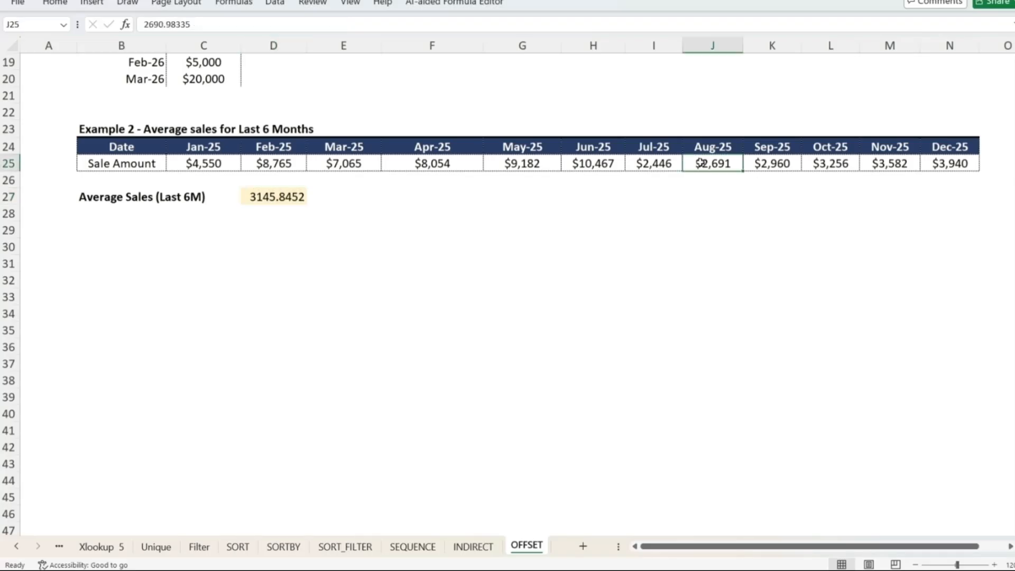
pyautogui.press('Left')
pyautogui.hotkey('ctrl', 'shift', 'Right')
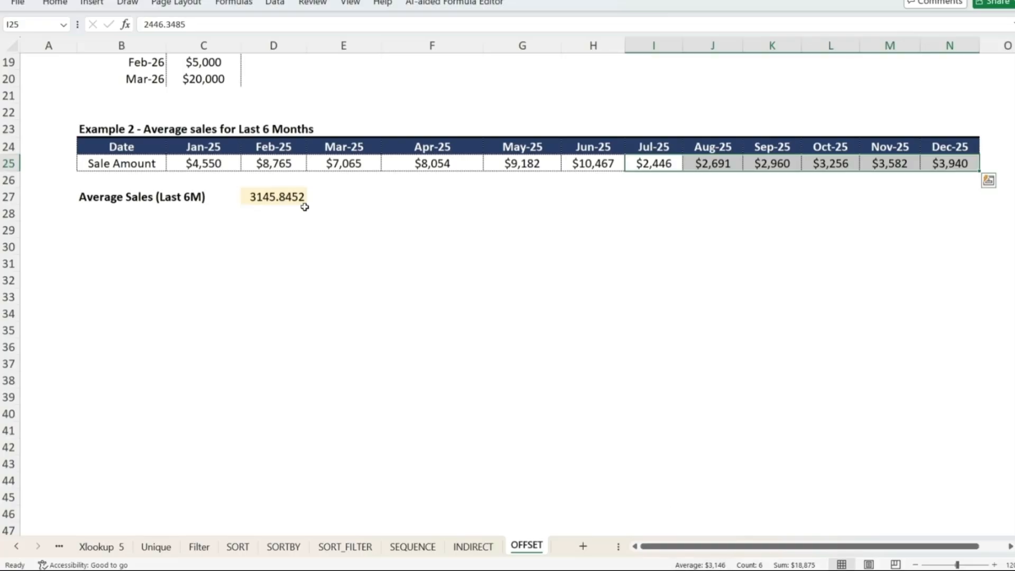
# Add a new month's sale amount of 10,000 in O25, after the Dec-25 value
pyautogui.press('Right')
pyautogui.press('Right')
pyautogui.press('Right')
pyautogui.press('Right')
pyautogui.press('Right')
pyautogui.press('Right')
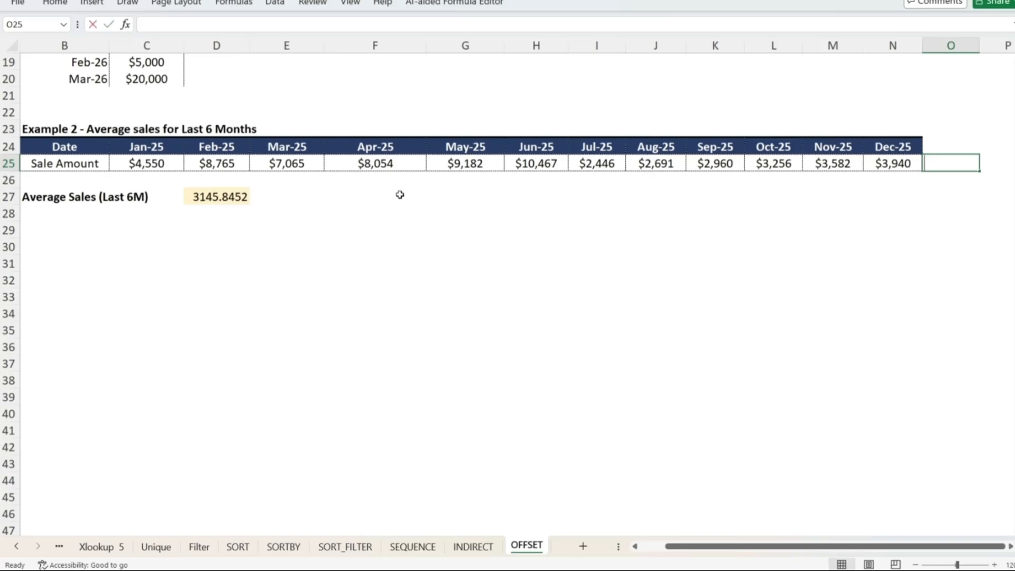
pyautogui.write('10,0')
pyautogui.write('0000')
pyautogui.press('Return')
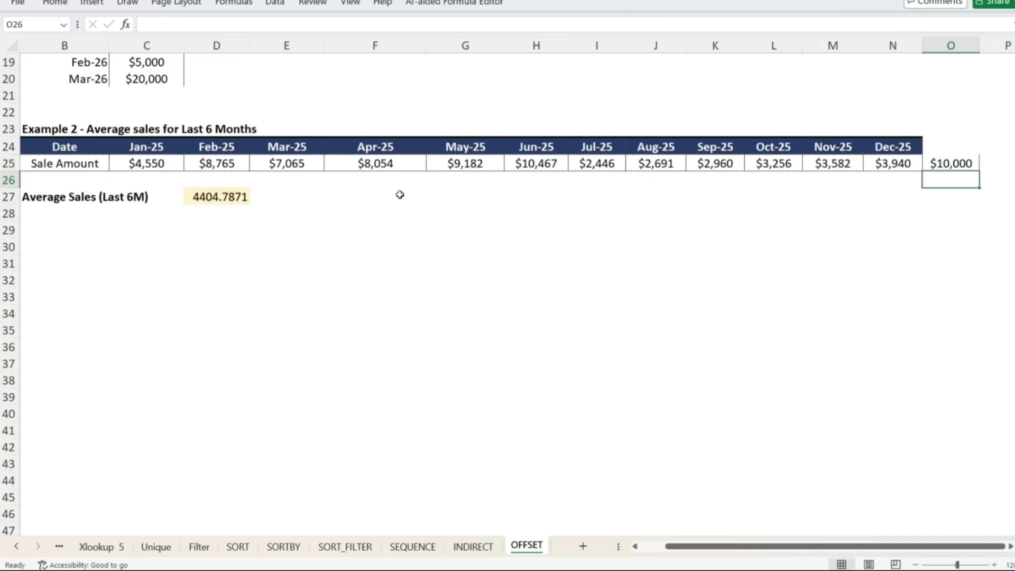
# Review the D27 formula and select J25:O25 to compare the latest six months with the average
pyautogui.press('Down')
pyautogui.hotkey('ctrl', 'Left')
pyautogui.press('F2')
pyautogui.press('Escape')
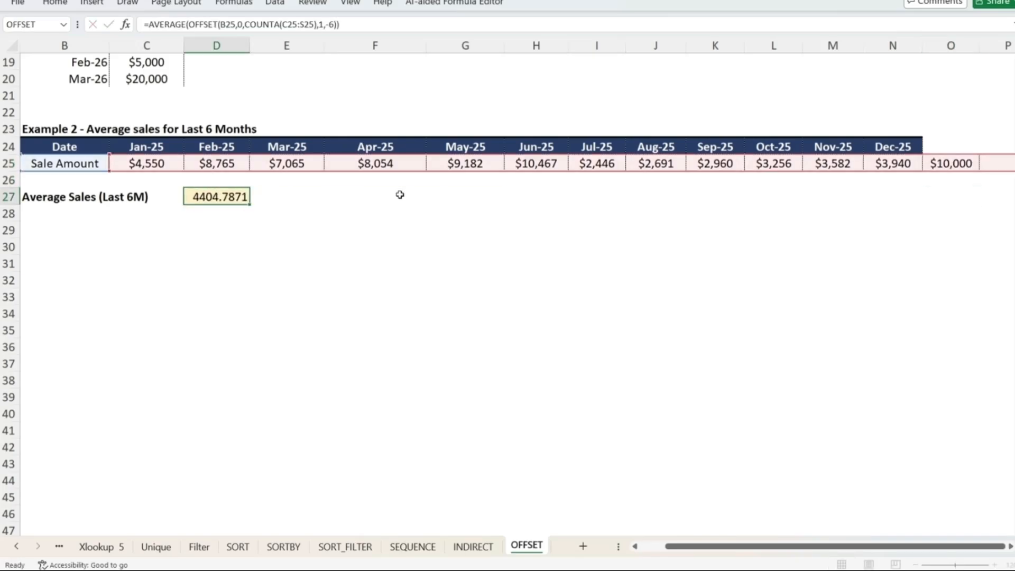
pyautogui.click(608, 163)
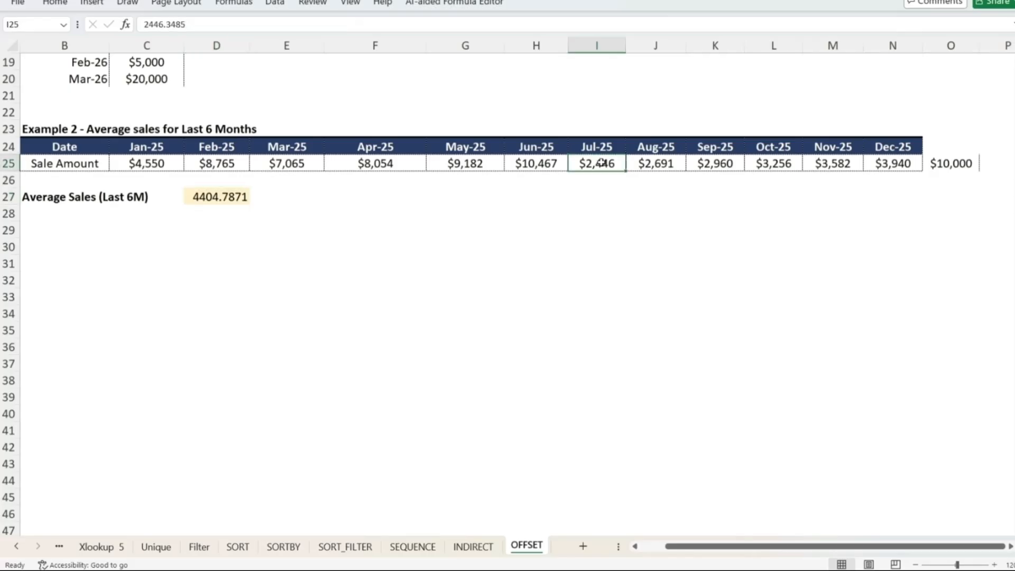
pyautogui.press('Right')
pyautogui.hotkey('ctrl', 'shift', 'Right')
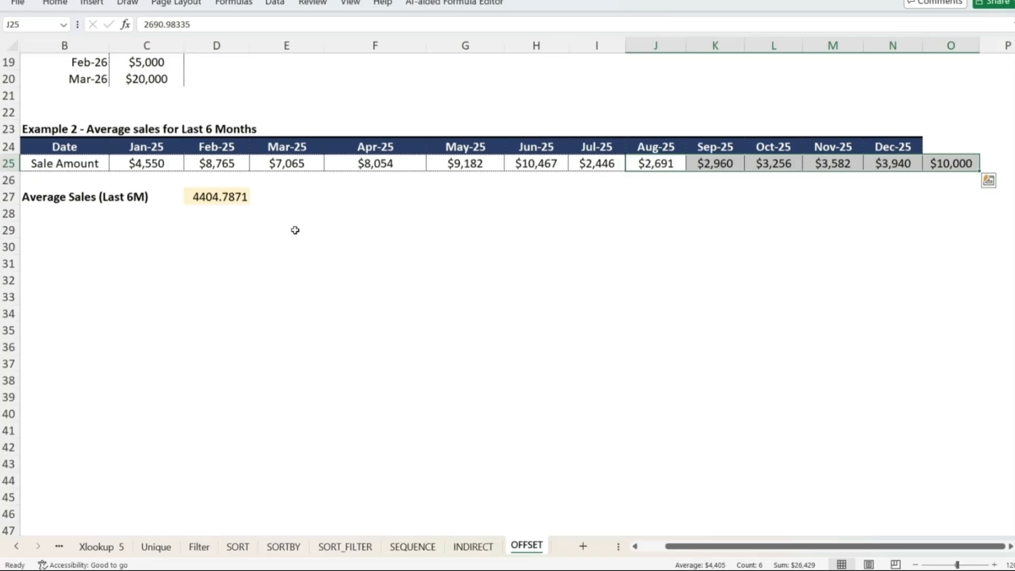
pyautogui.hotkey('ctrl', 'Left')
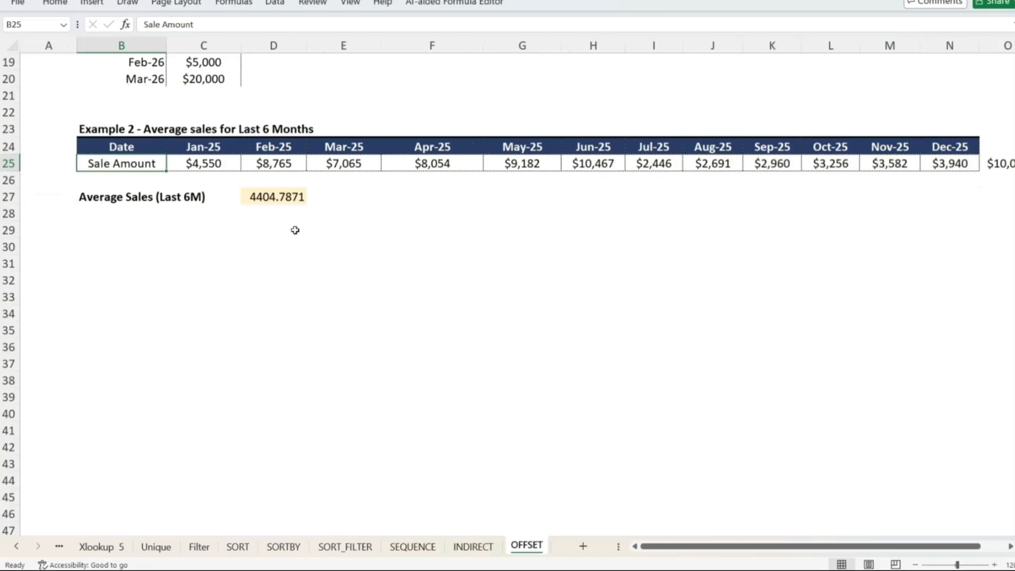